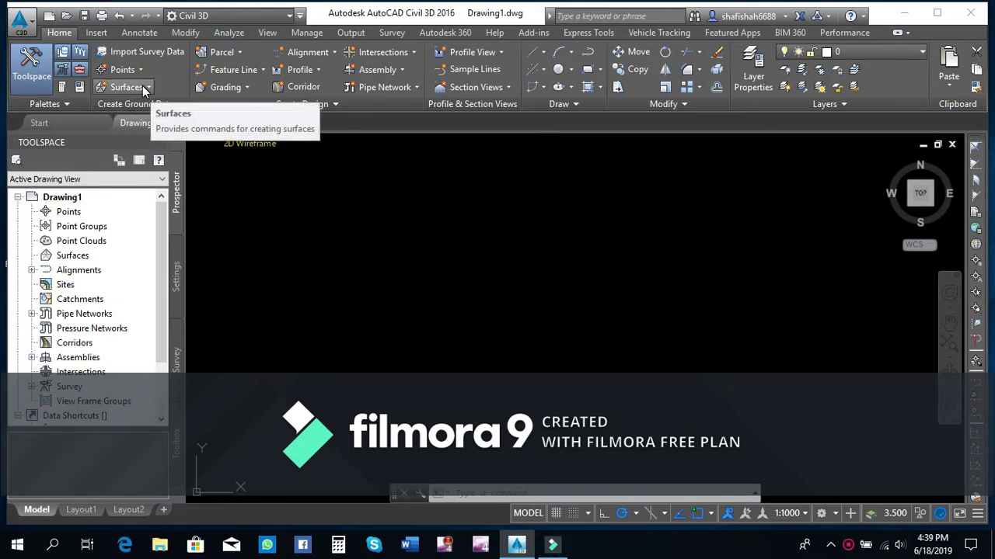
Bring up the Application (A) menu over the empty Drawing1
click(21, 19)
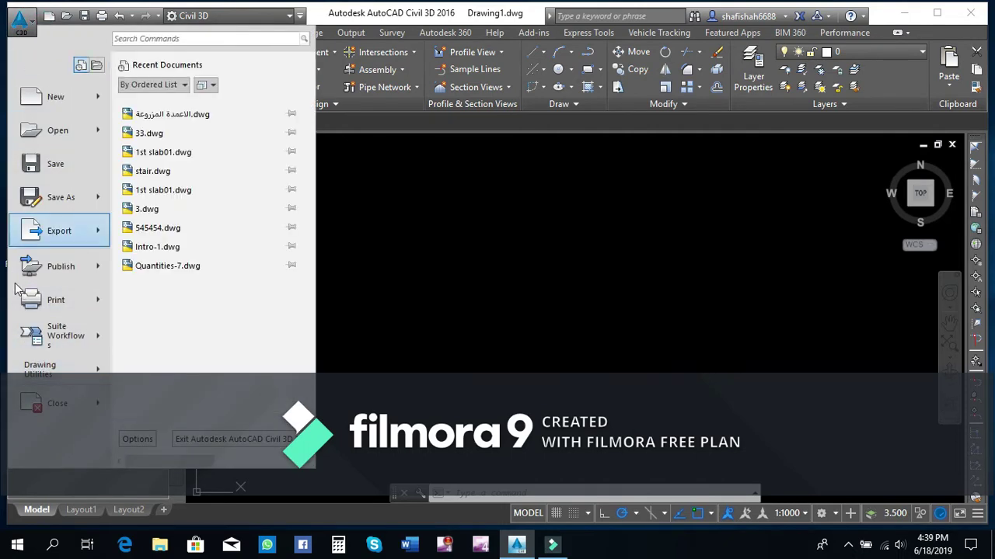
mouse_move(54, 370)
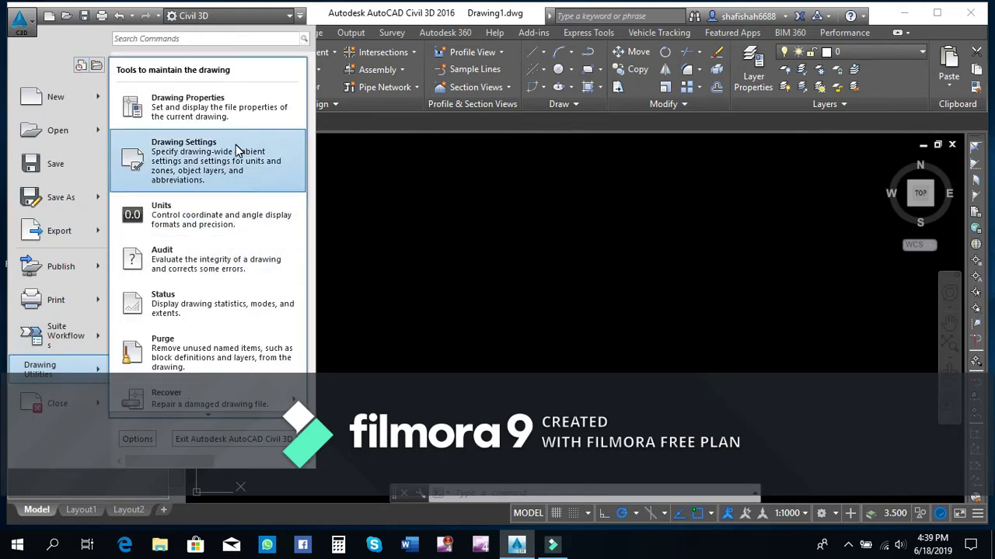
Set Drawing1's coordinate system to Saudi Arabia, Ain el Abd / UTM zone 37N, and apply it
click(238, 151)
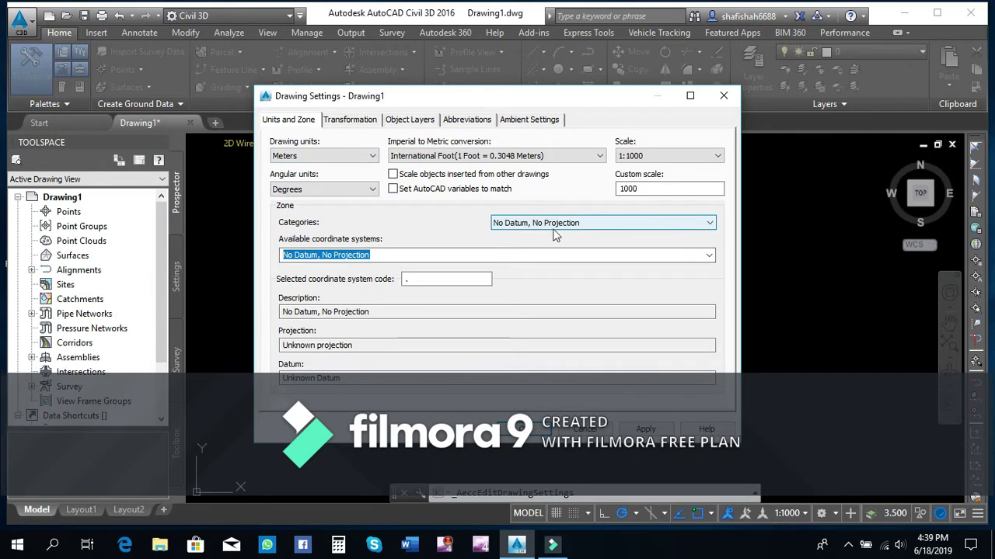
click(643, 225)
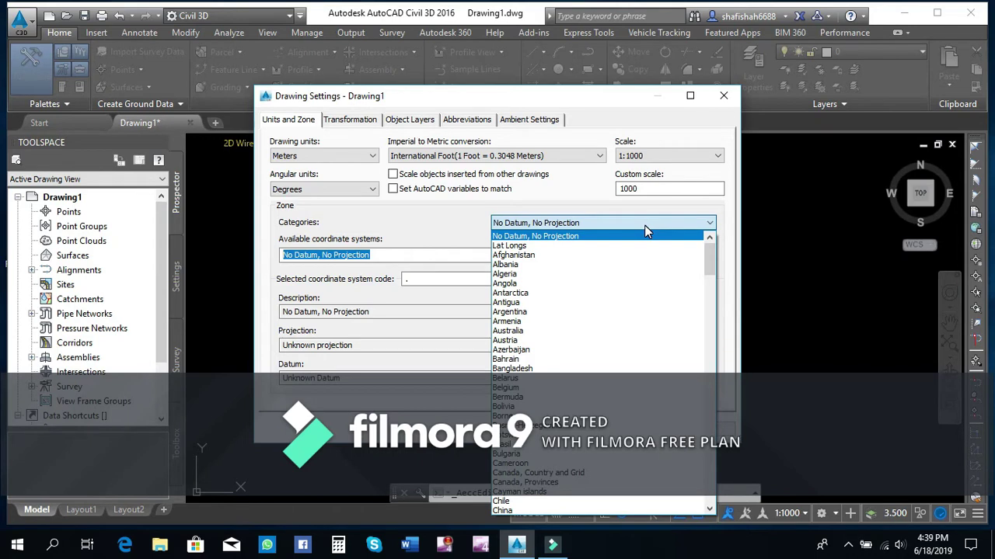
key(s)
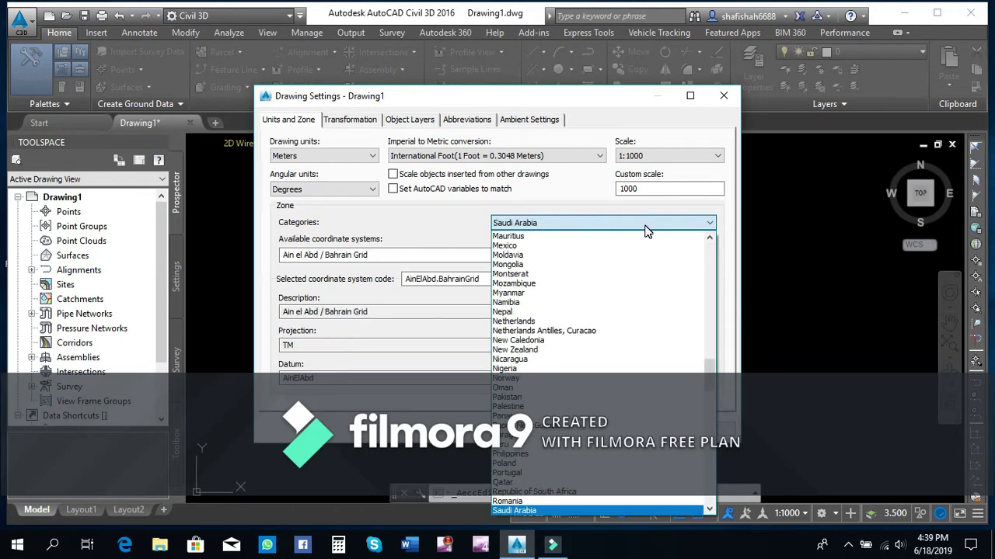
click(644, 225)
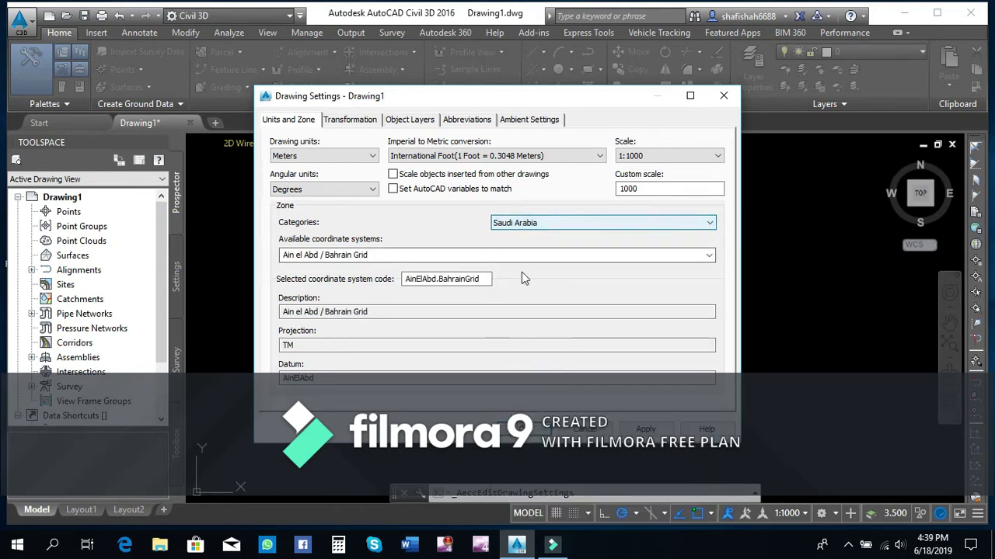
click(708, 256)
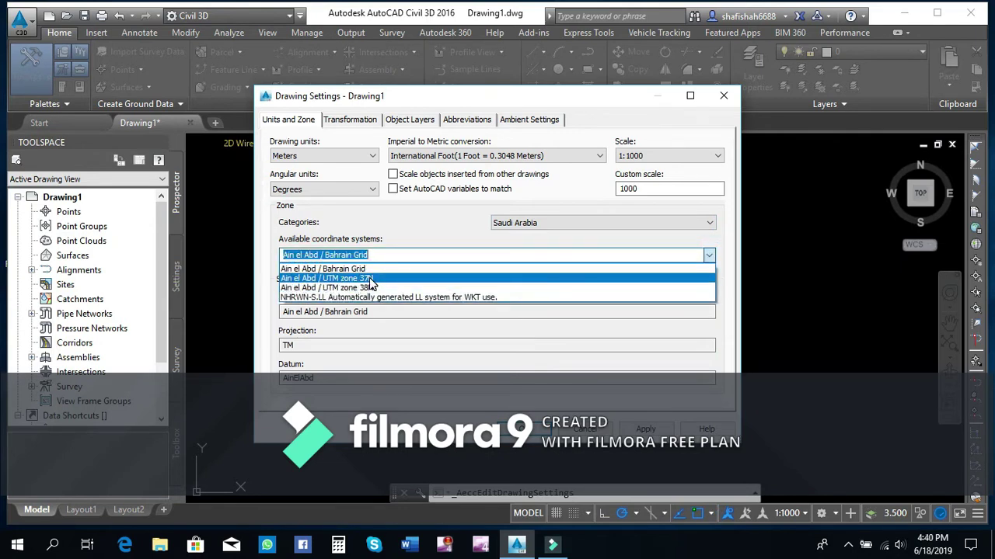
click(386, 280)
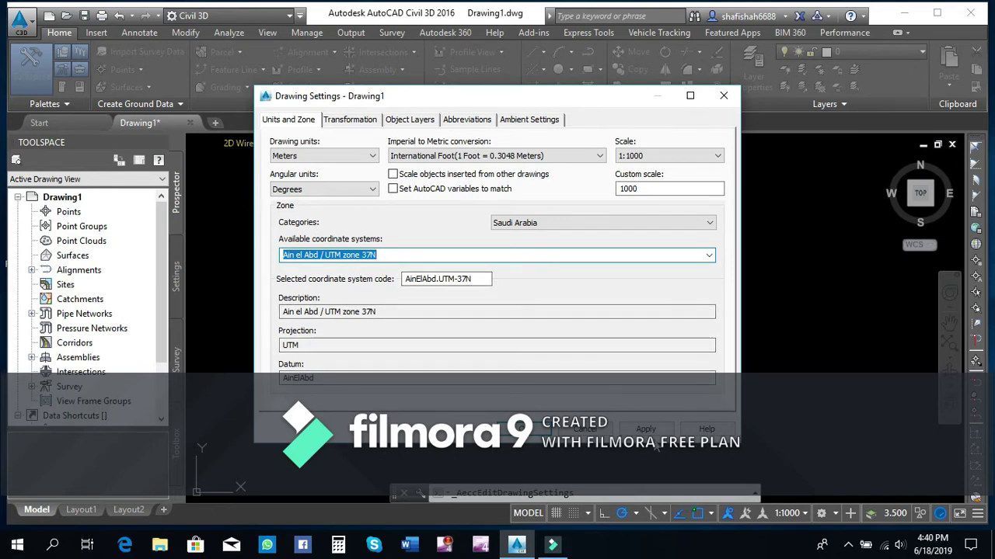
click(646, 429)
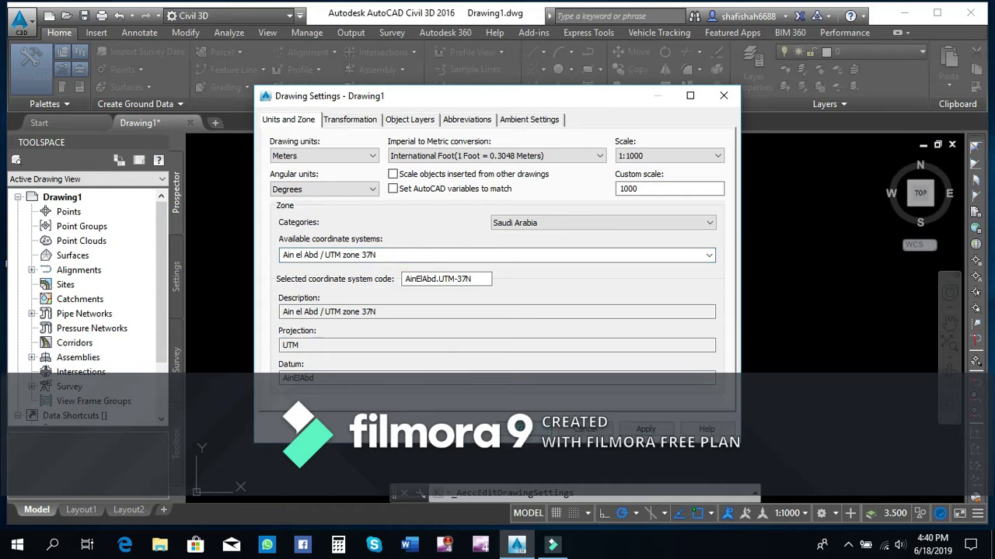
click(519, 428)
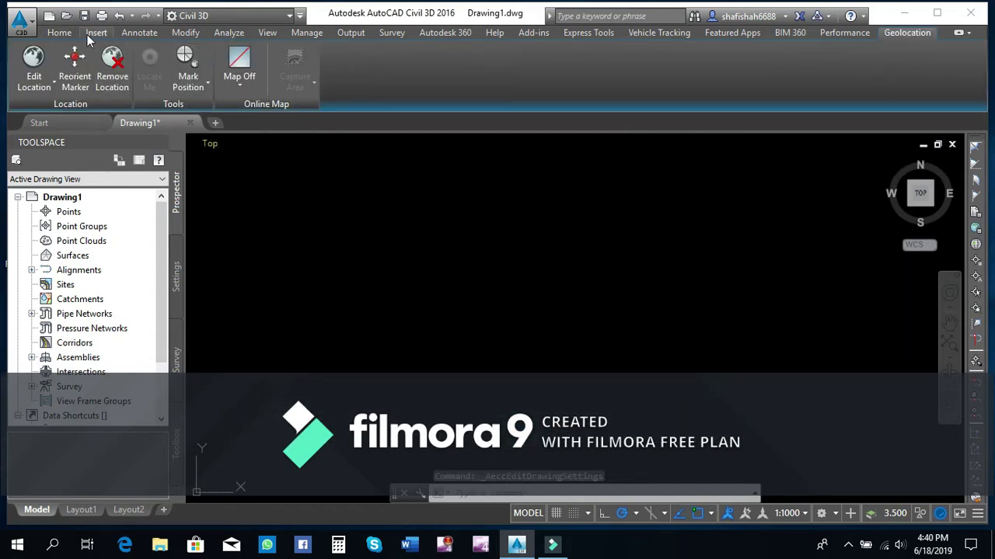
Return to the Home tools and drop down the Surfaces creation list in Create Ground Data
click(60, 33)
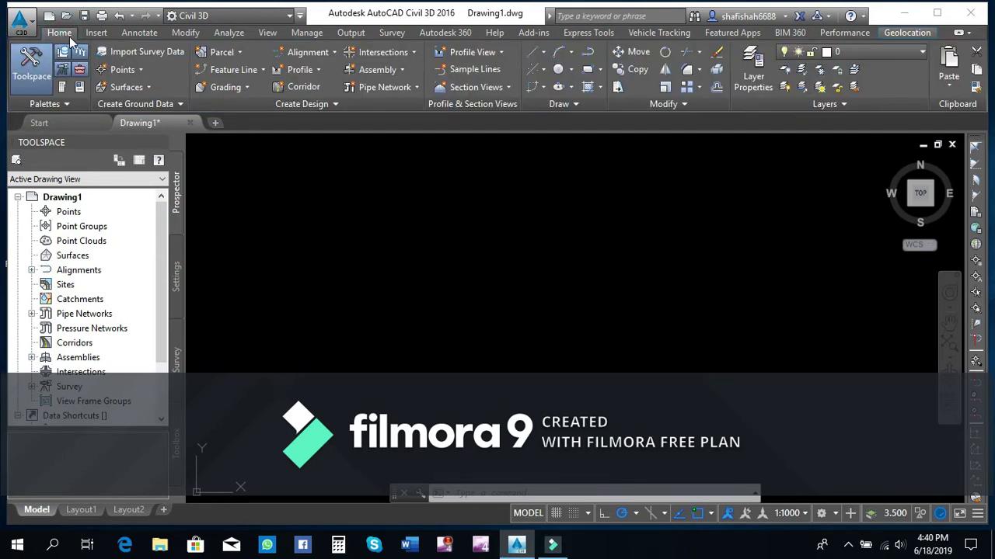
click(136, 86)
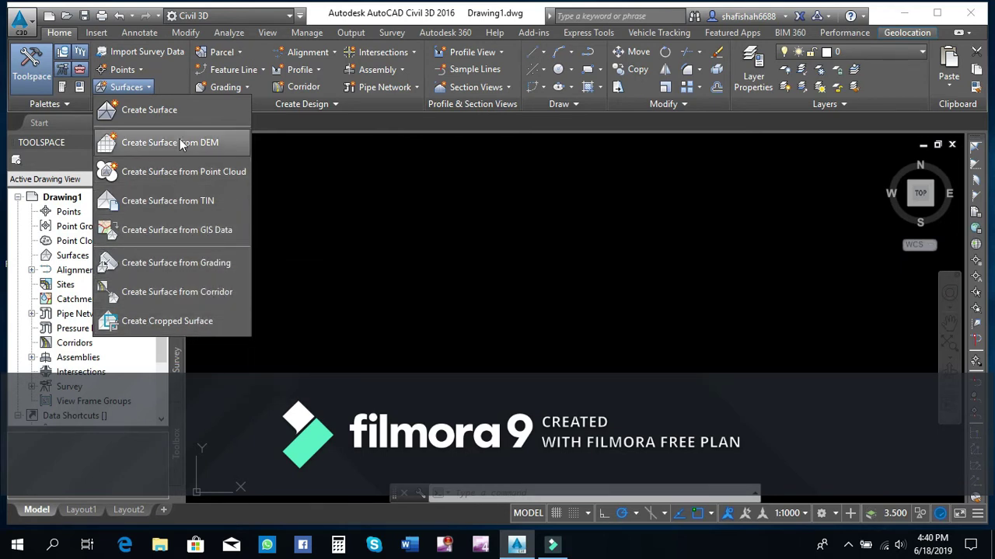
Start a new TIN surface and give it the Contours 2m and 10m (Background) style
click(148, 109)
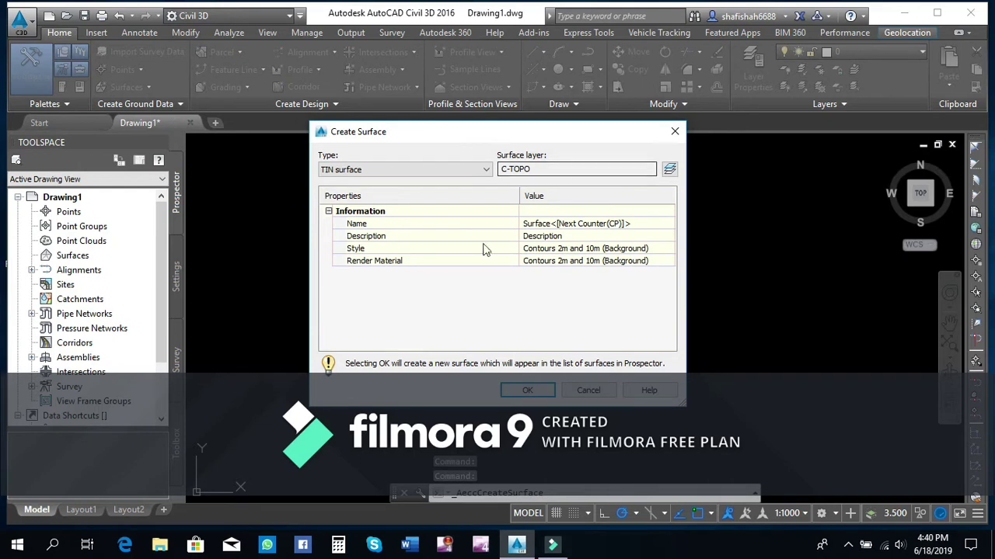
click(650, 225)
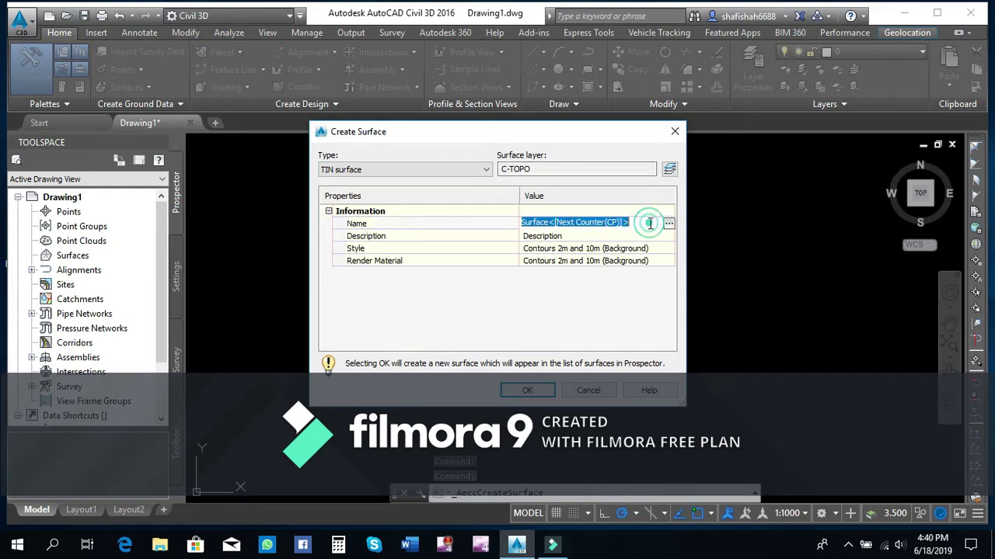
click(650, 224)
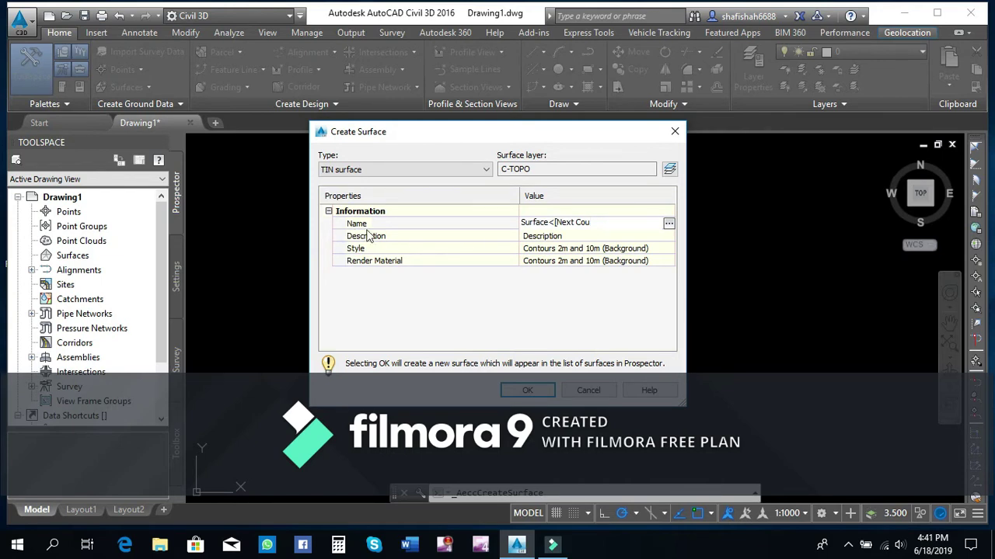
click(608, 224)
click(662, 250)
click(668, 248)
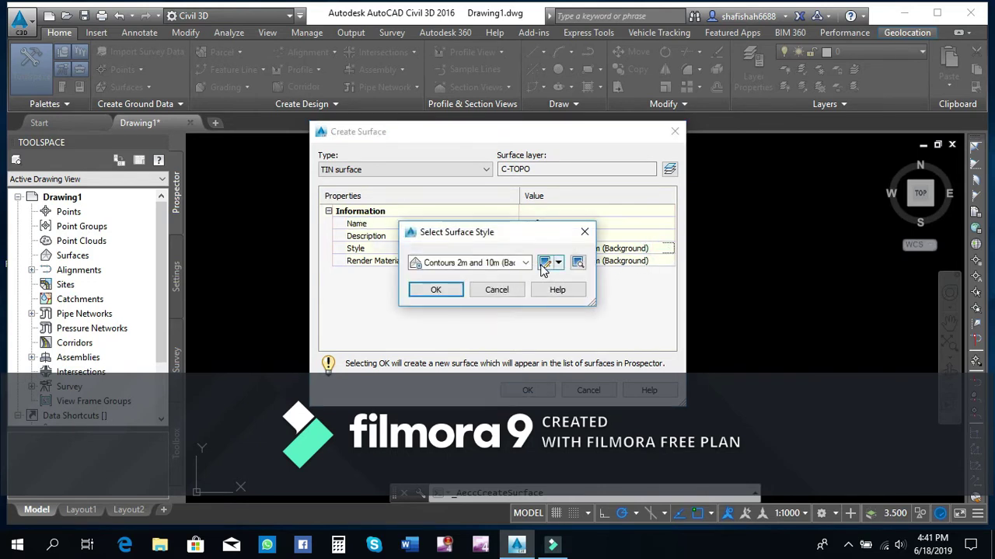
click(526, 264)
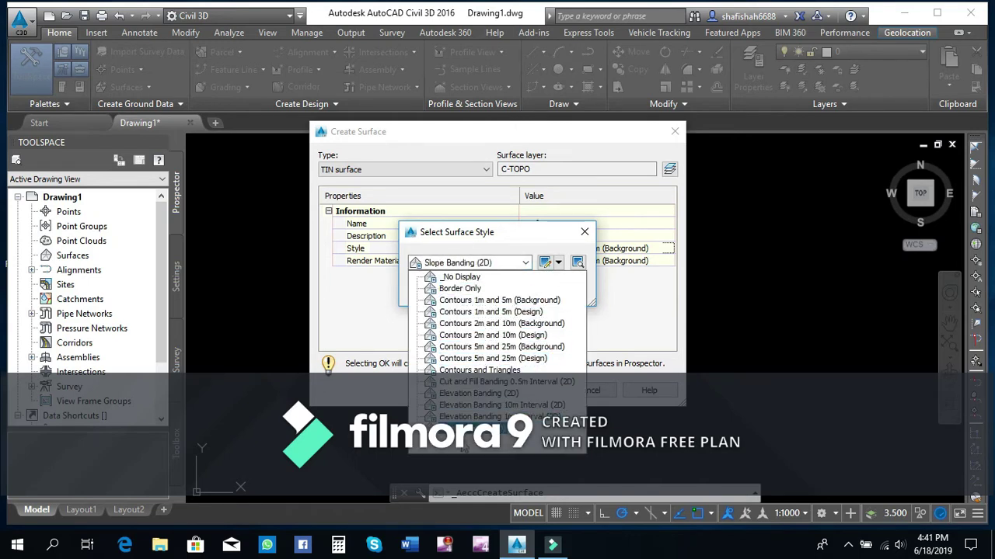
click(526, 265)
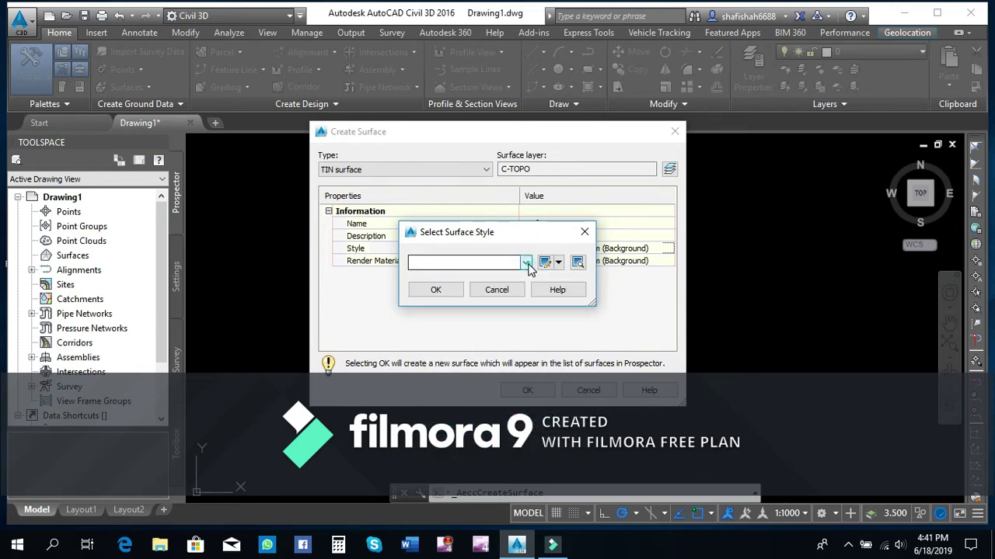
click(446, 289)
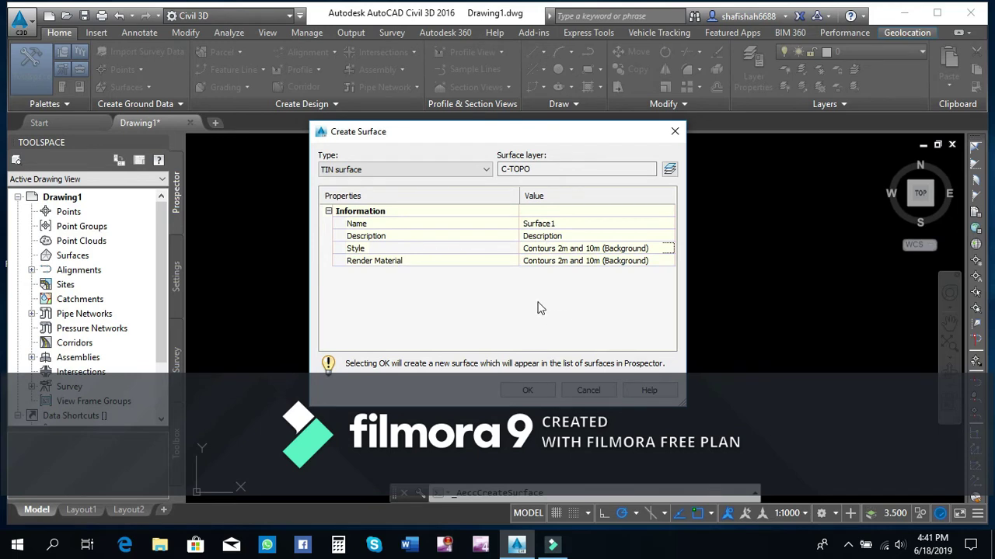
Set the surface's render material to ByBlock and create Surface1
click(595, 265)
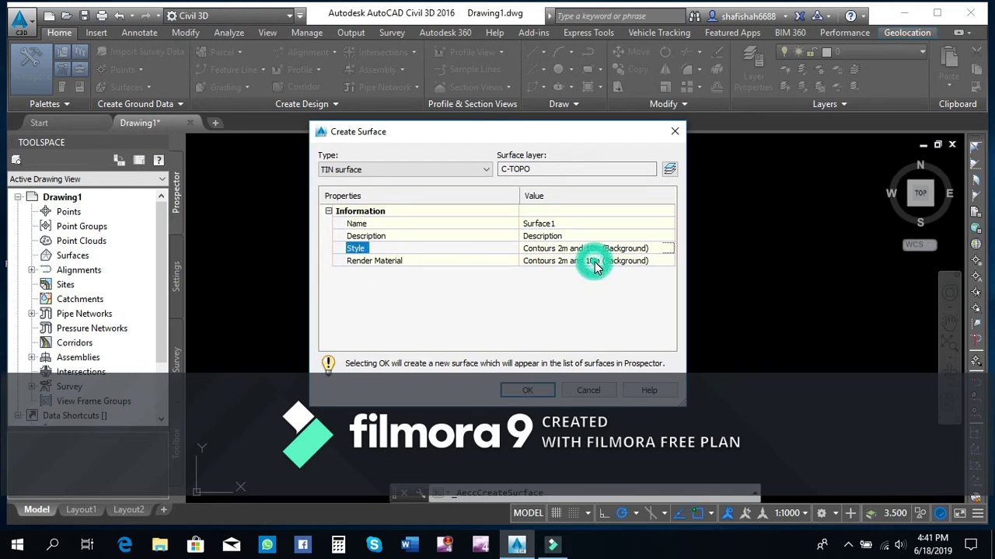
click(662, 261)
click(668, 261)
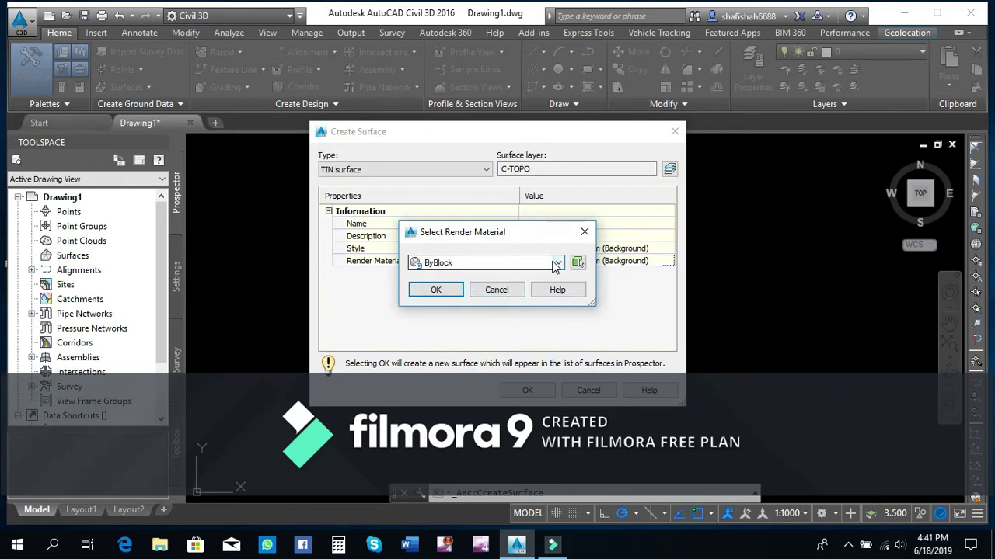
click(561, 268)
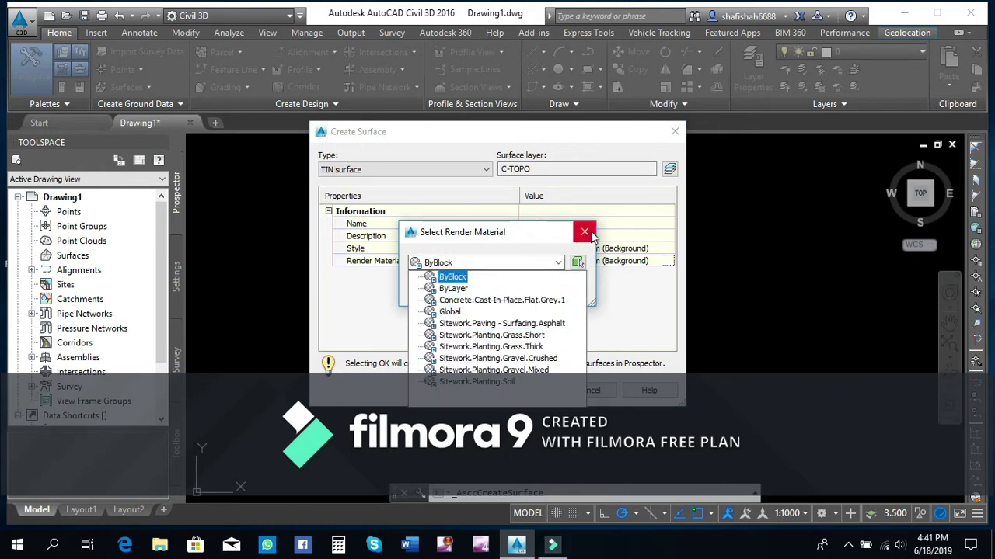
click(585, 233)
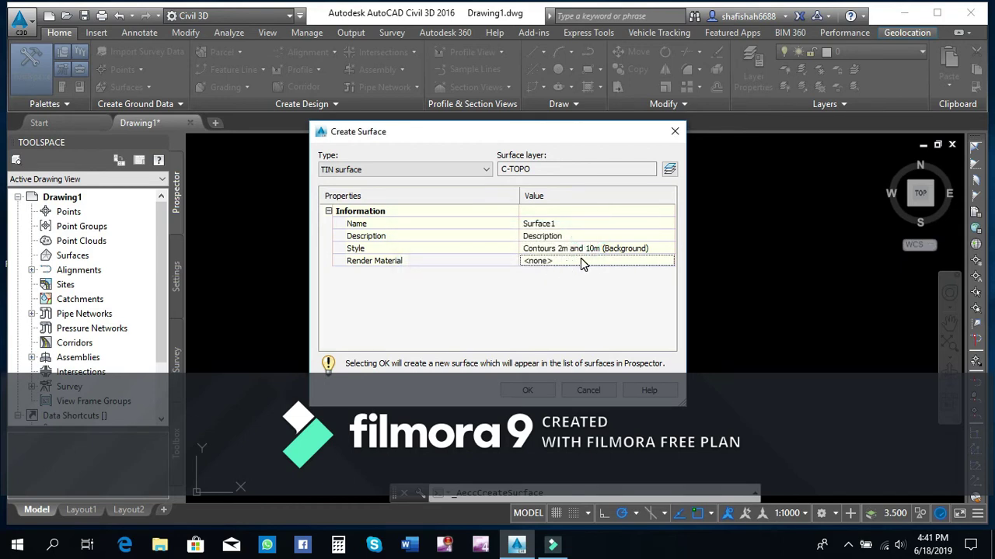
click(581, 259)
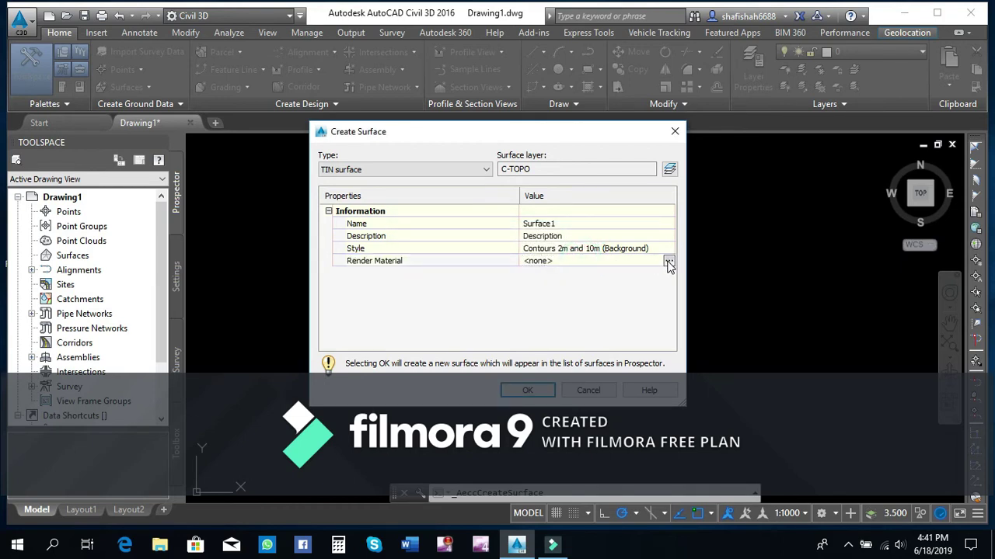
click(668, 262)
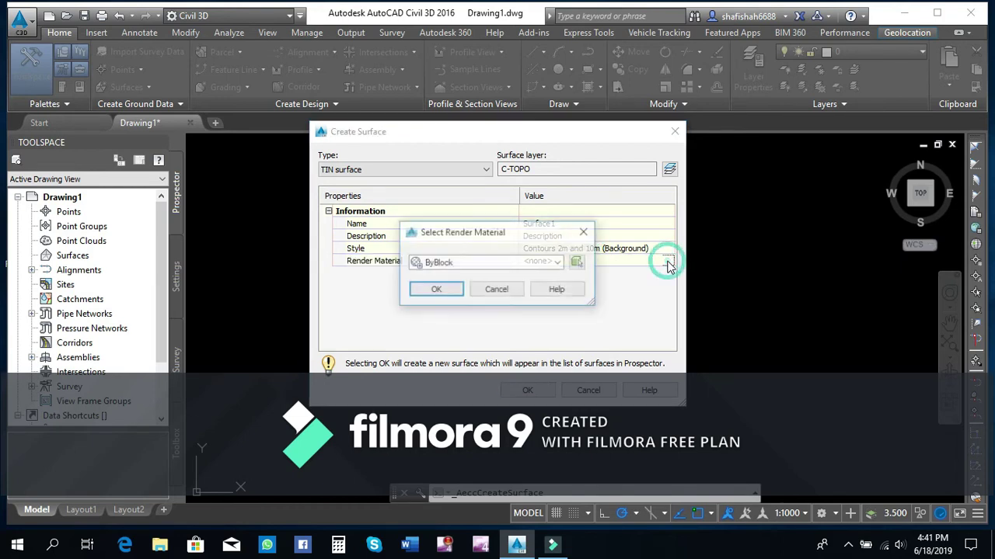
click(436, 290)
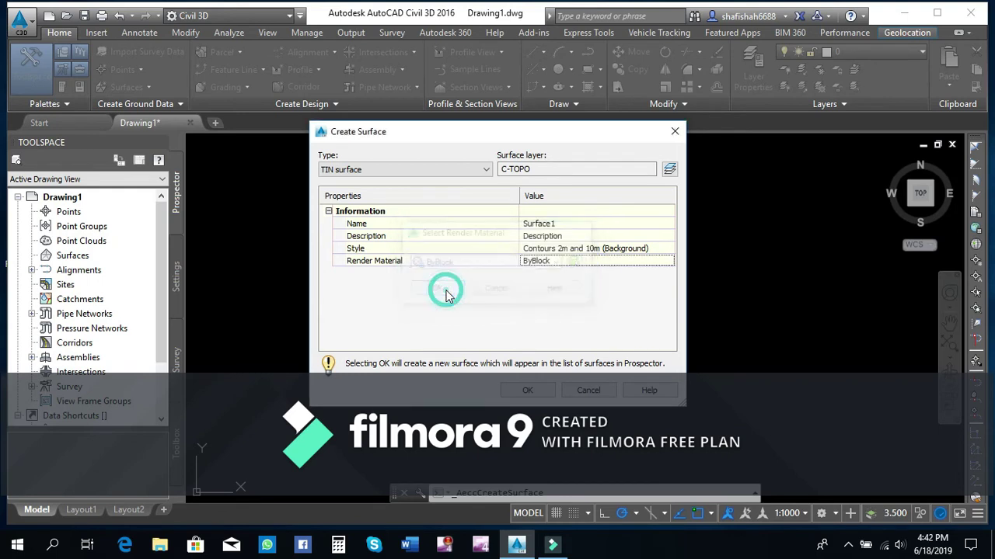
click(527, 391)
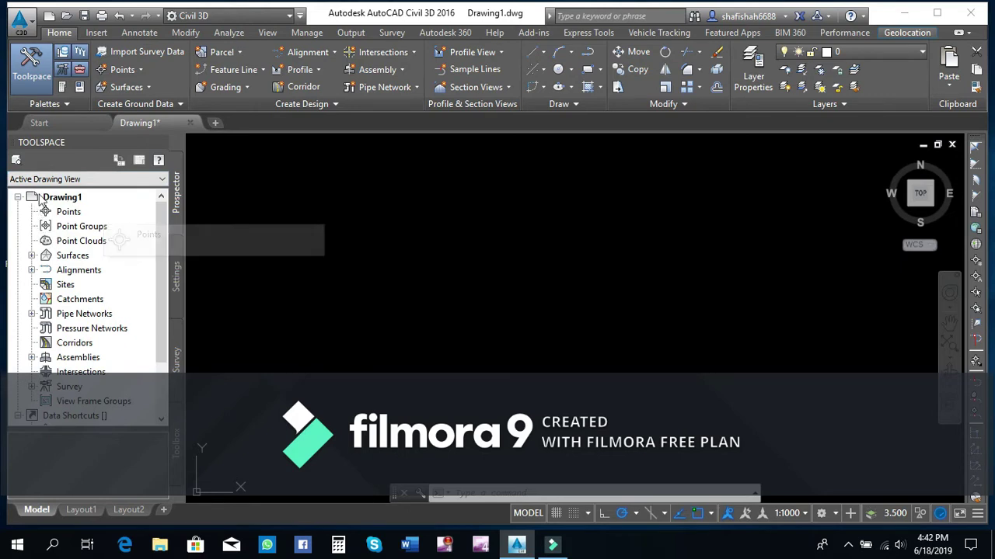
click(32, 256)
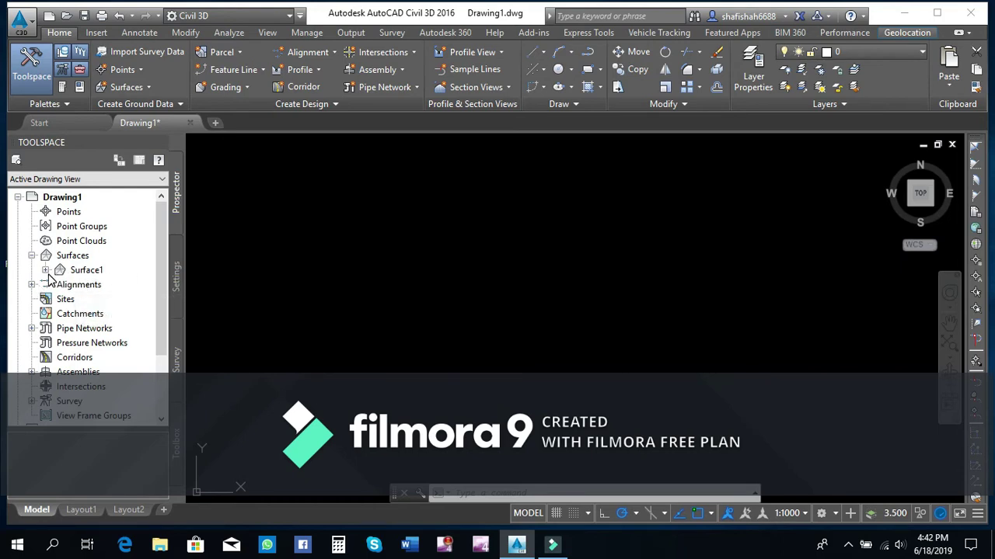
click(46, 271)
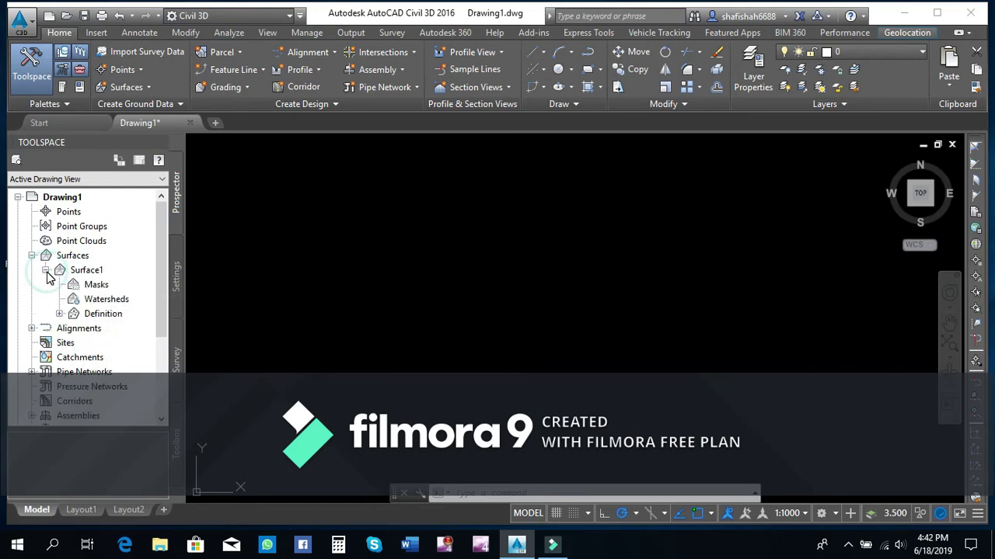
click(60, 314)
scroll(106, 265, down, 2)
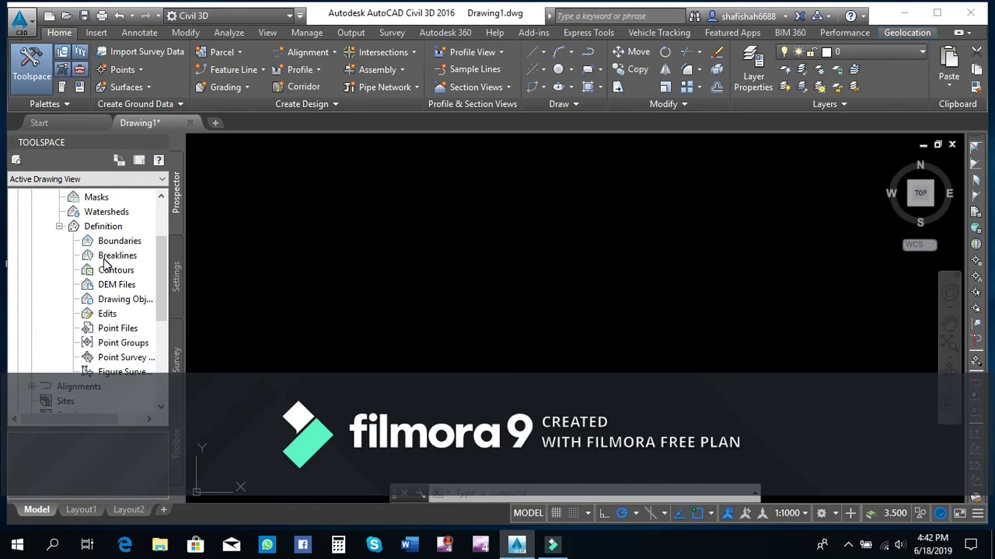
click(112, 330)
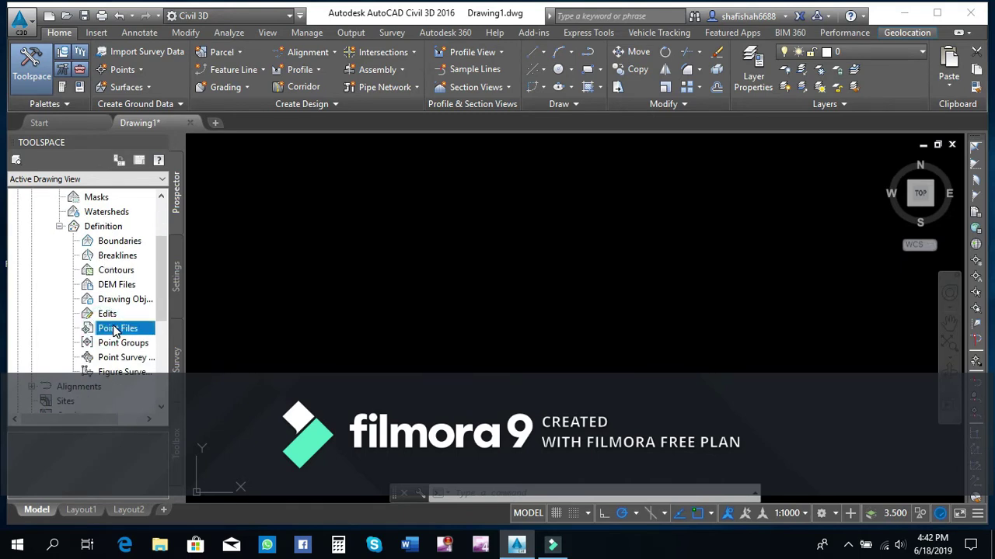
right_click(114, 331)
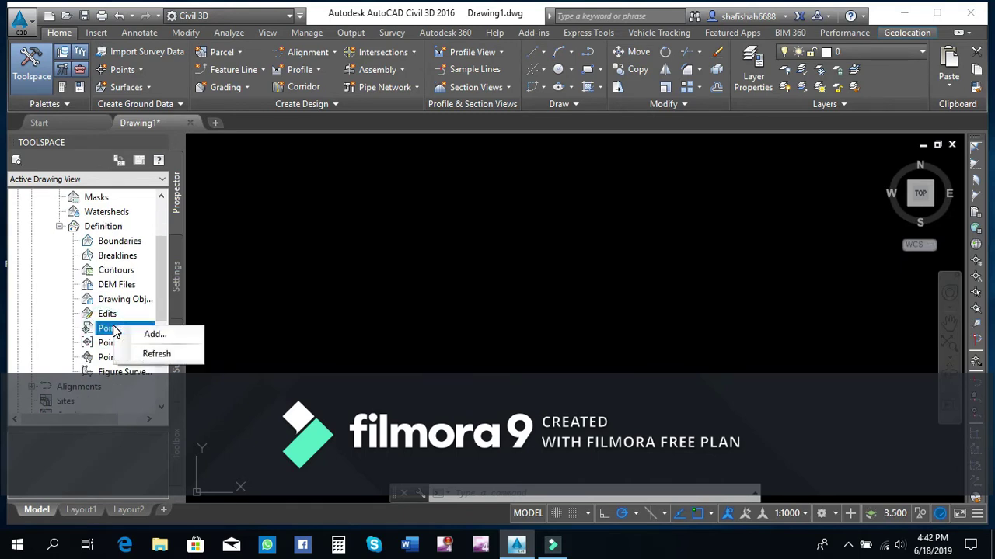
click(153, 336)
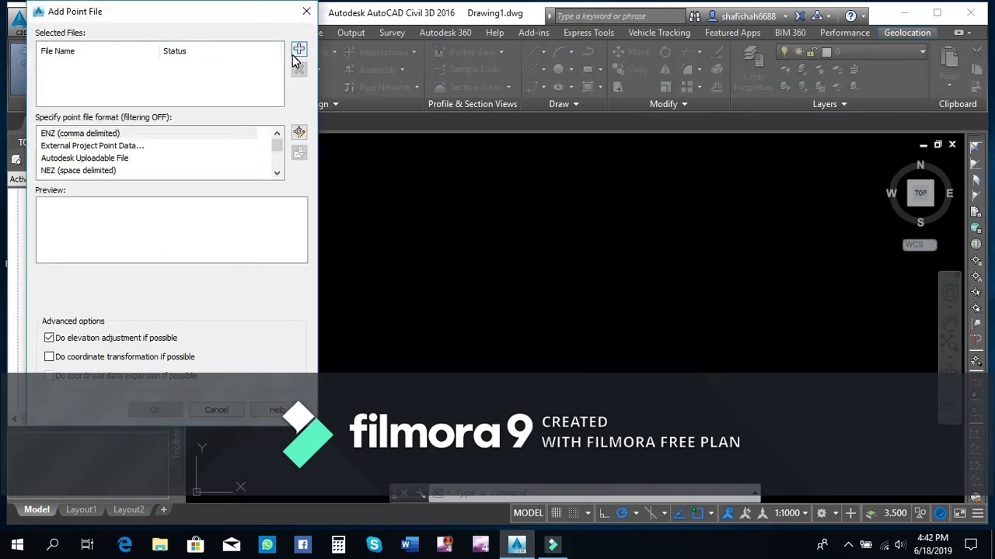
click(298, 15)
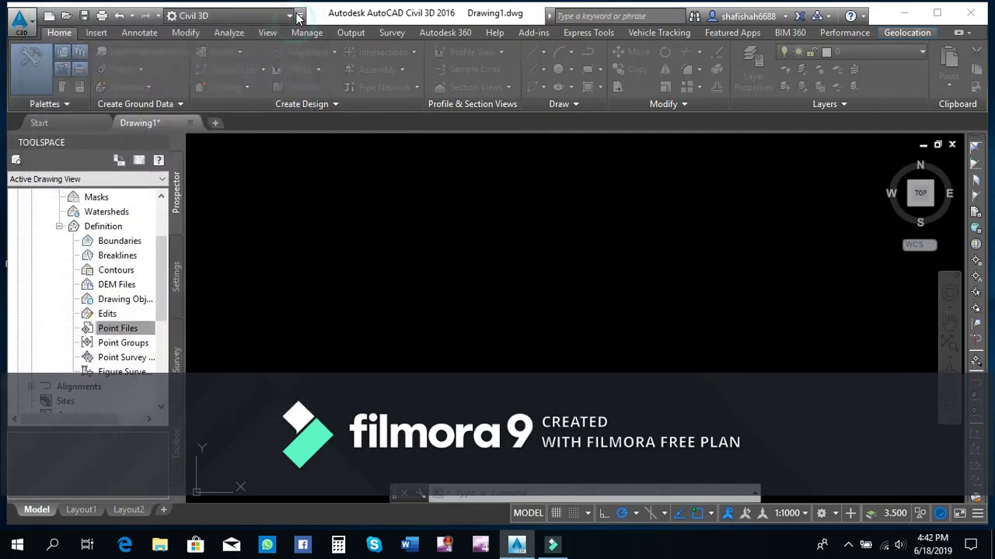
Choose Modify > Surface > Add Data > Point Files and browse for a point file
click(185, 33)
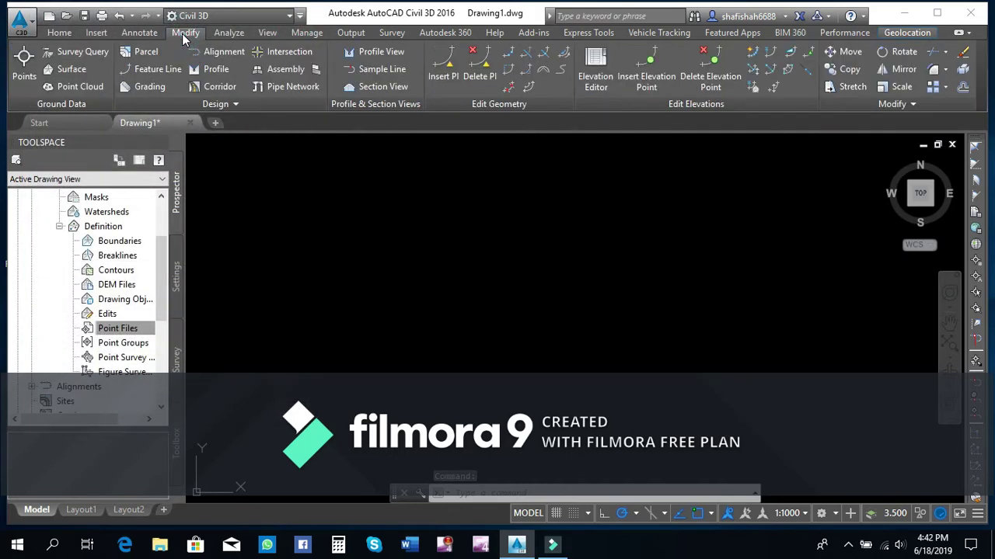
click(64, 73)
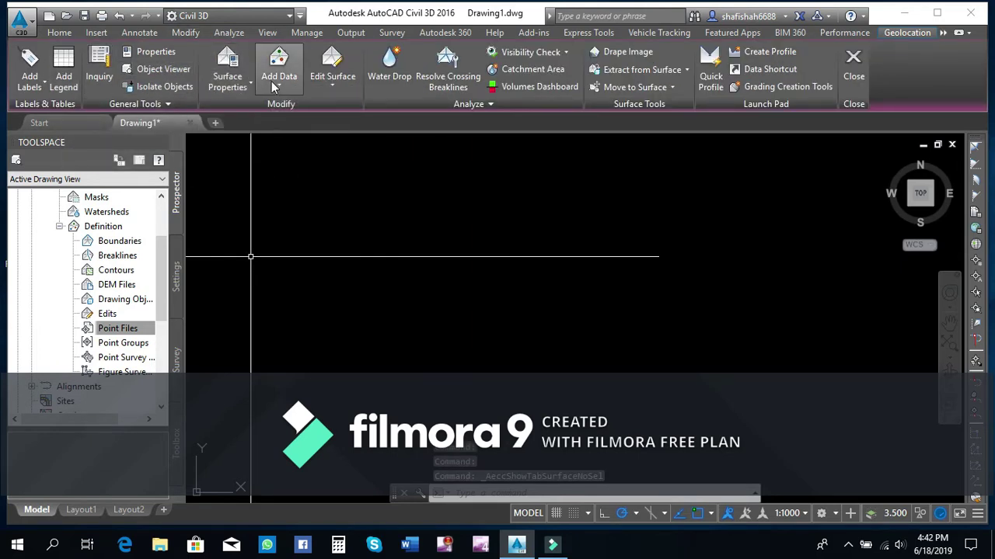
click(299, 91)
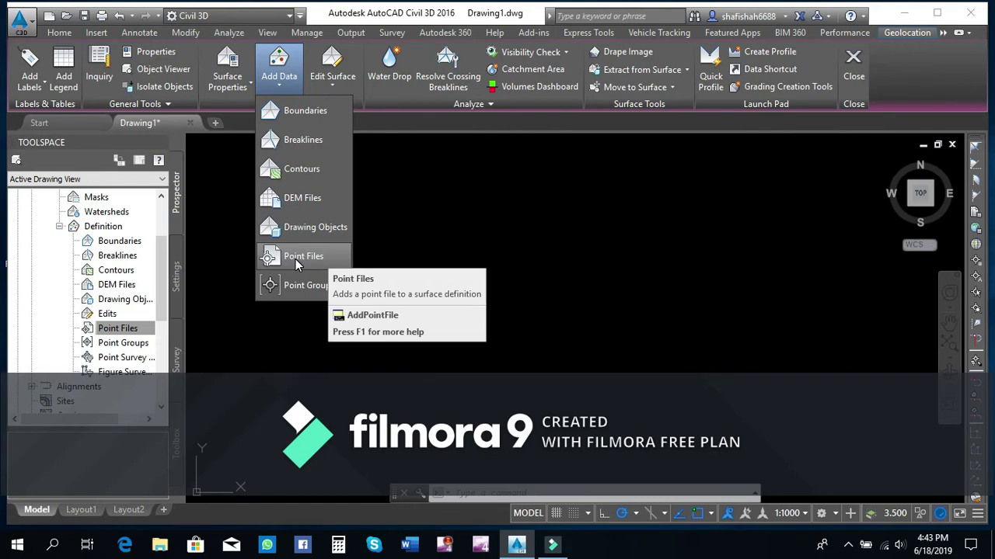
click(296, 259)
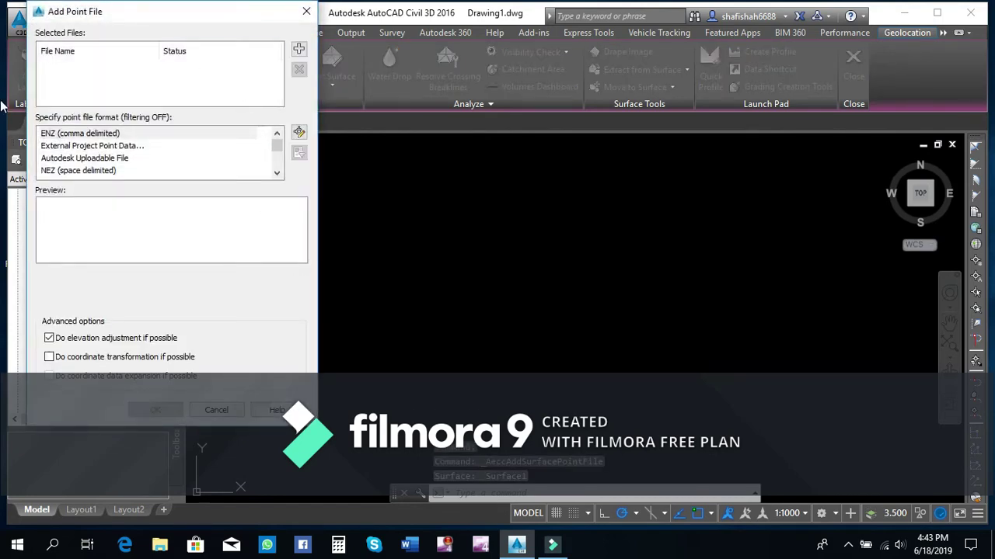
click(299, 49)
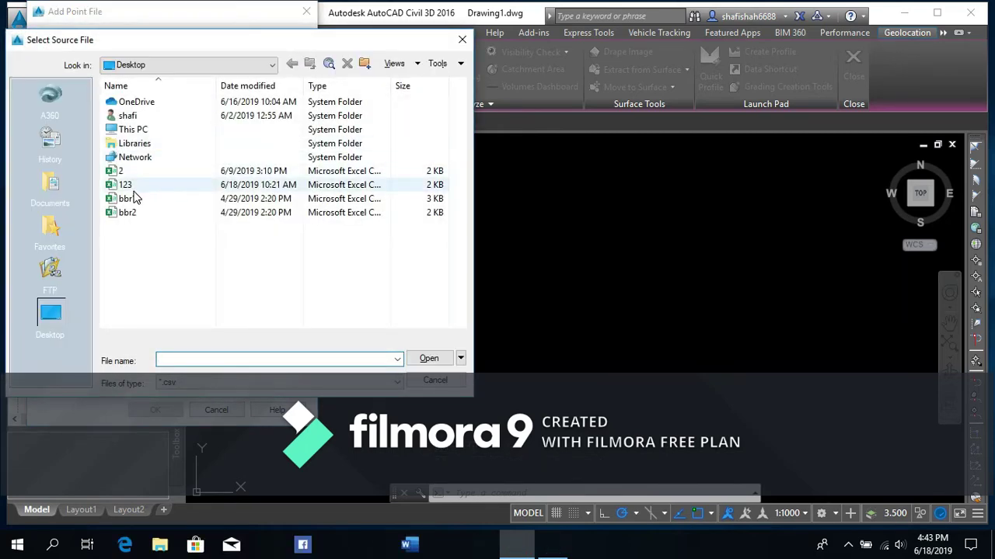
Add 123.csv from the Desktop to Surface1 using the PENZ (comma delimited) format
scroll(193, 182, down, 2)
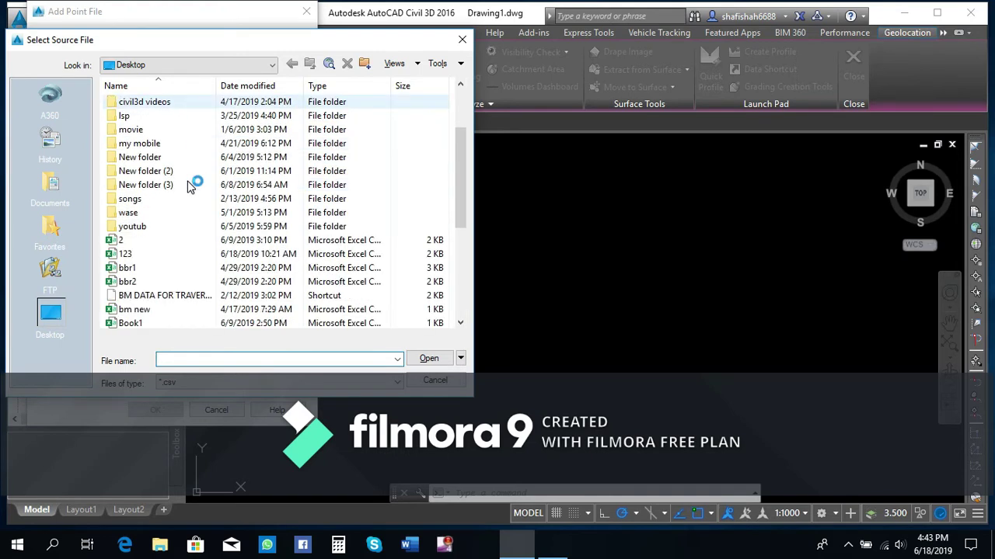
click(155, 257)
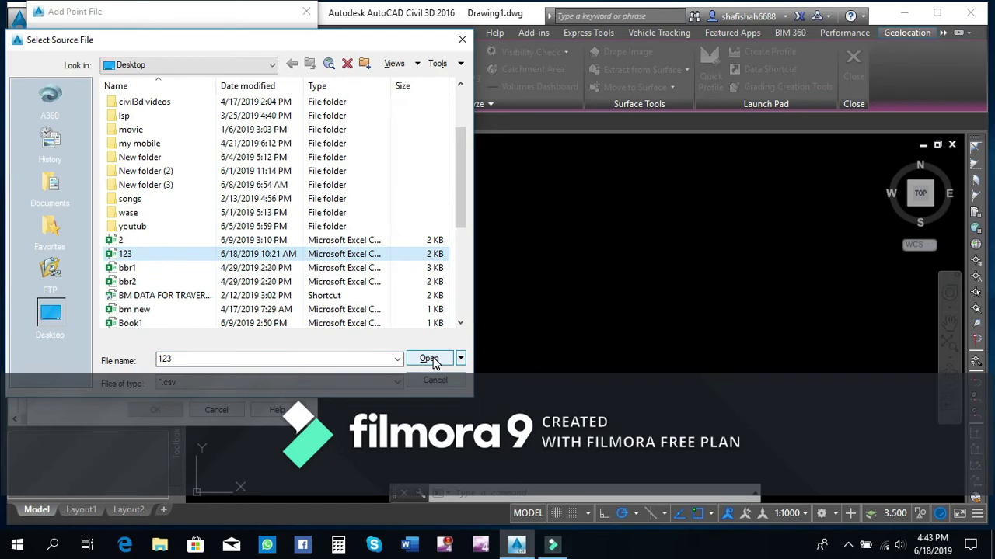
click(430, 360)
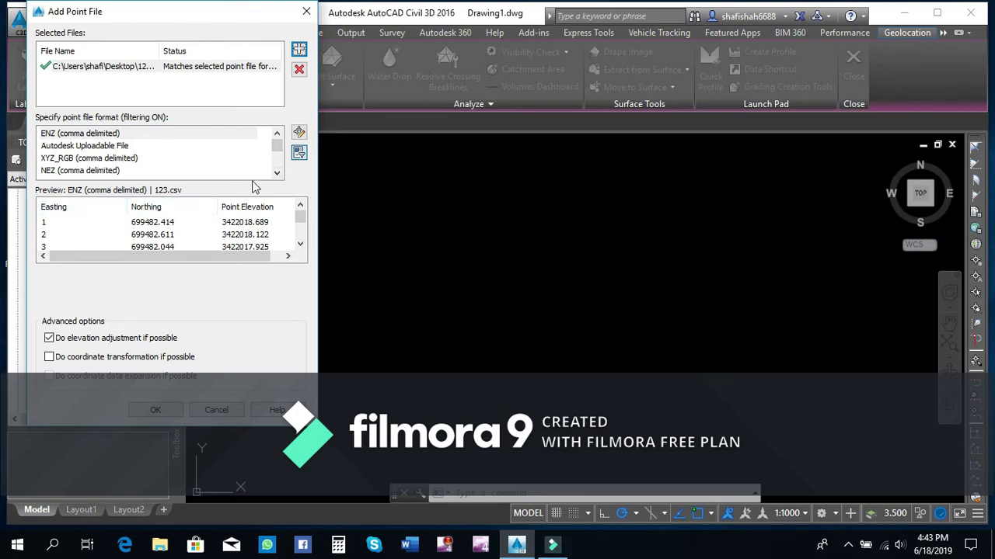
click(277, 173)
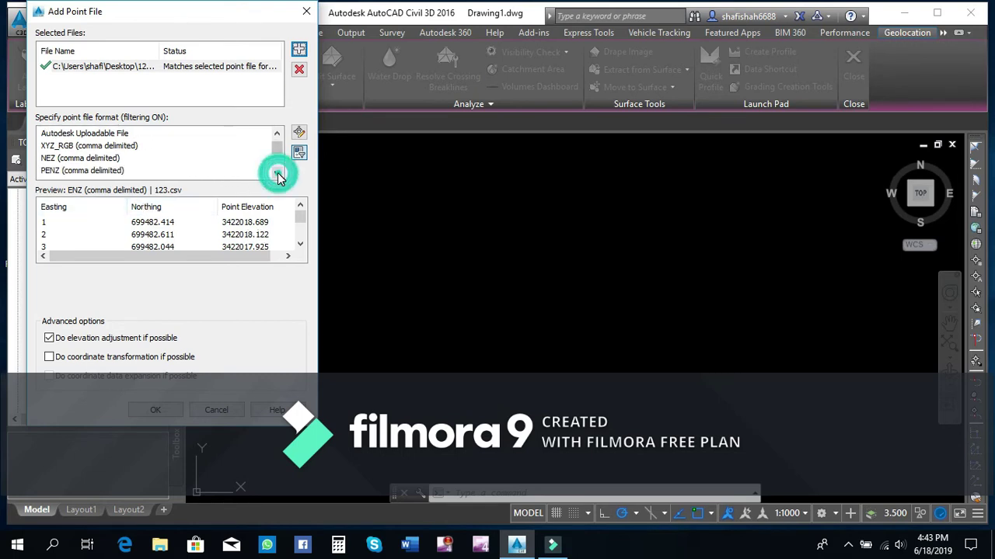
click(49, 171)
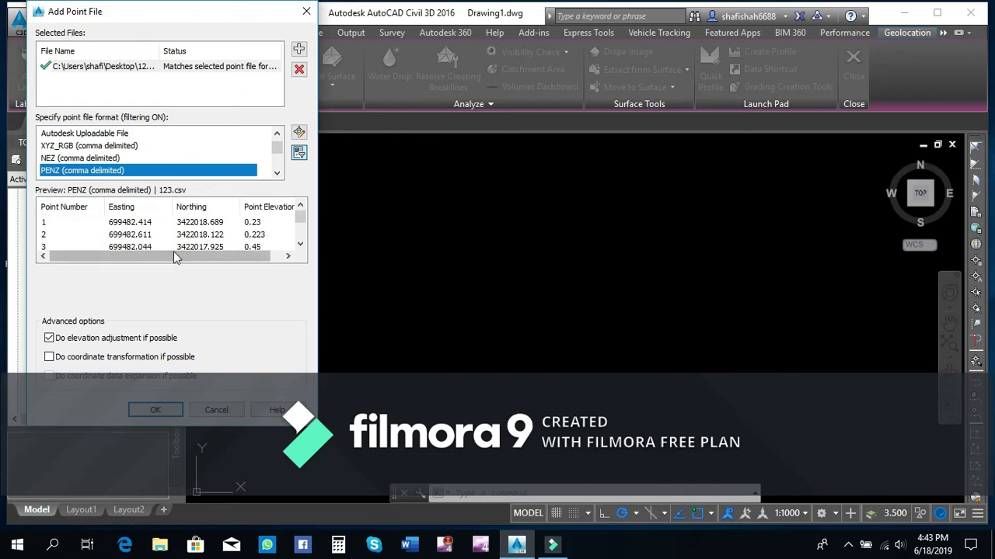
click(155, 410)
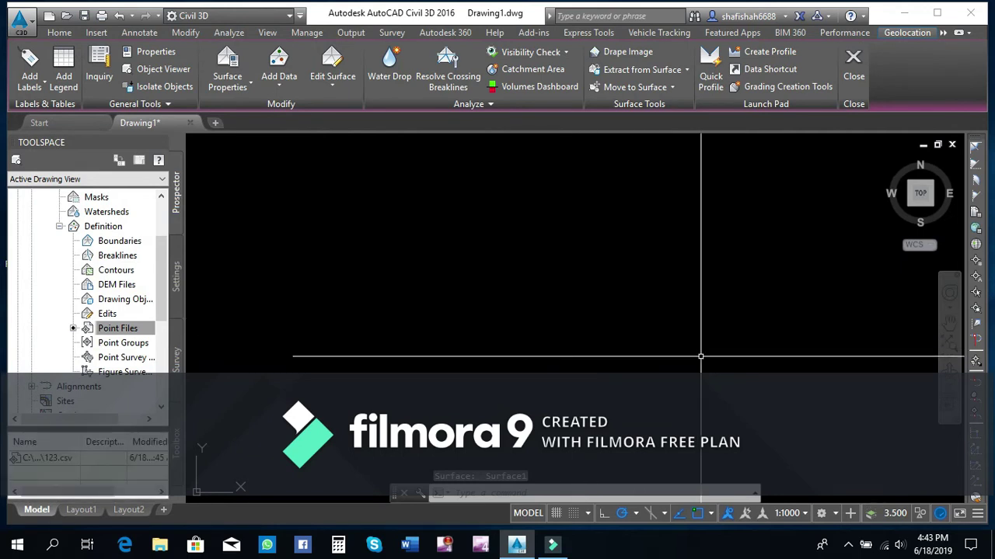
Zoom in and out to inspect Surface2's contour lines within the green boundary
scroll(106, 473, right, 1)
scroll(106, 473, right, 1)
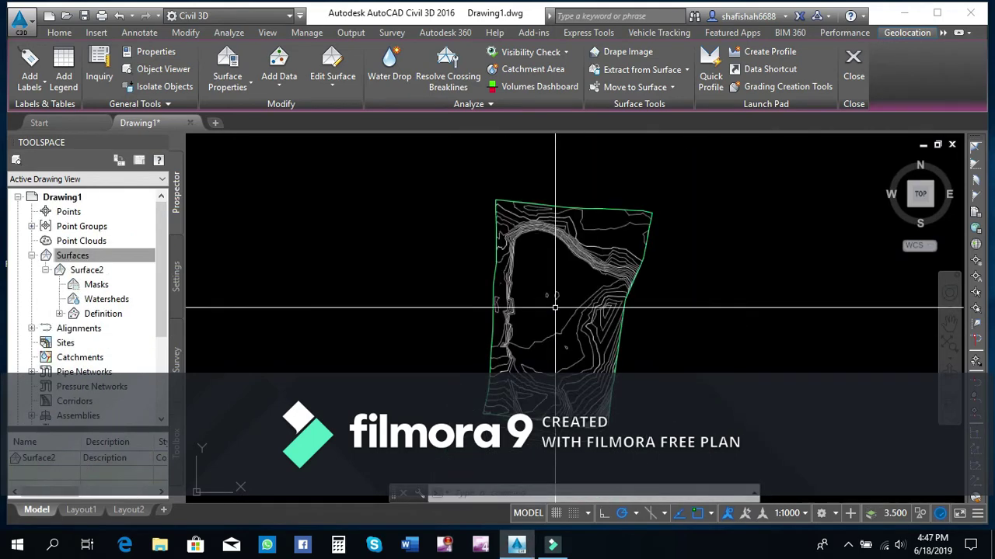
scroll(555, 308, down, 2)
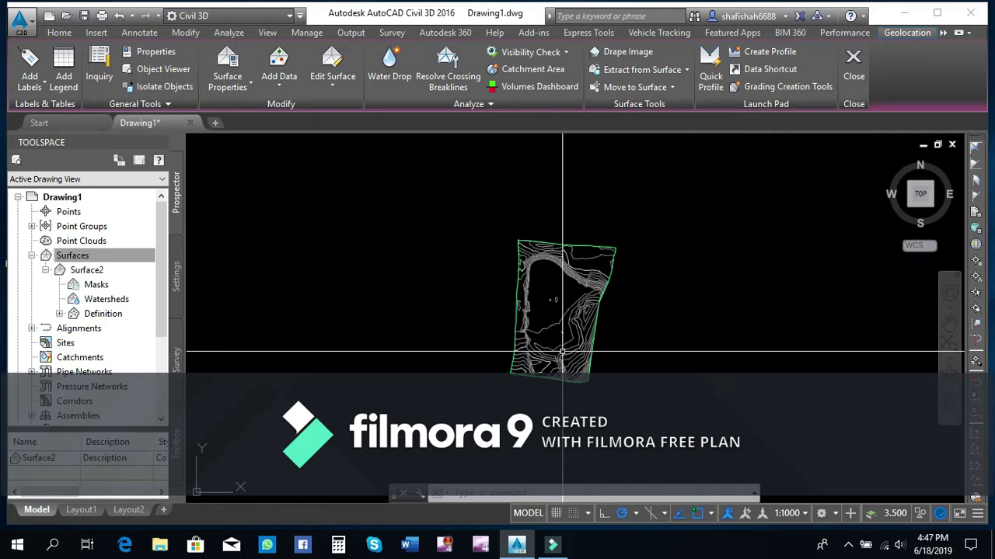
scroll(782, 351, up, 5)
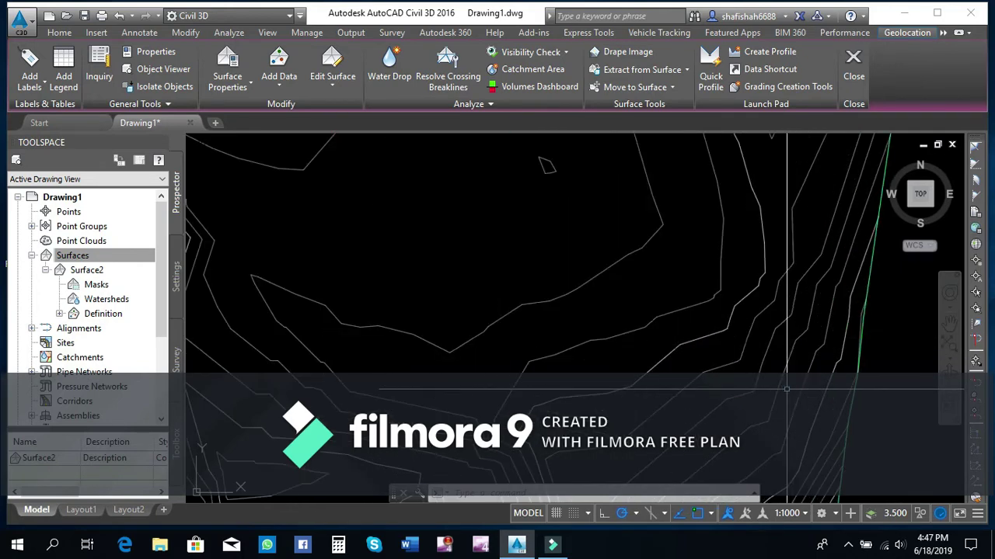
scroll(533, 350, down, 4)
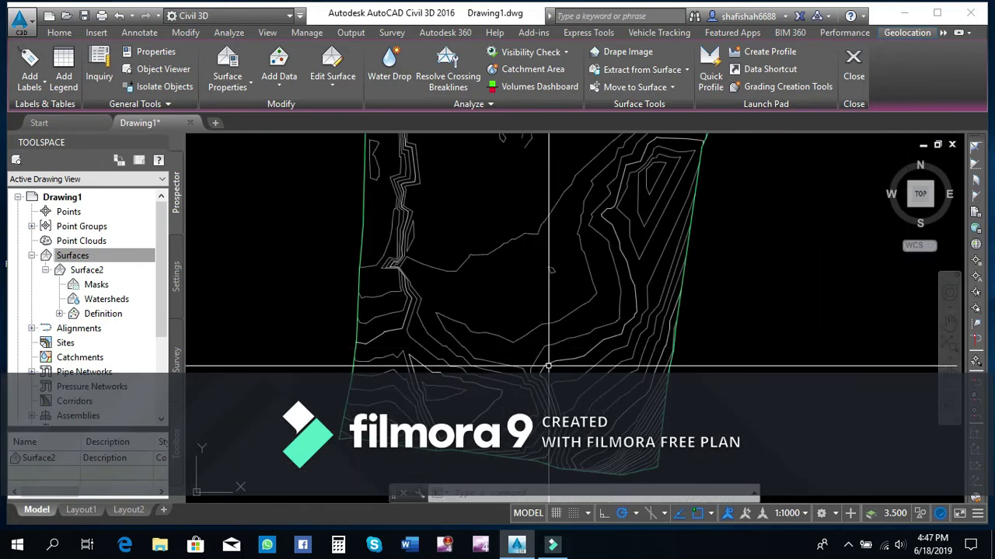
scroll(548, 365, down, 2)
scroll(552, 350, up, 3)
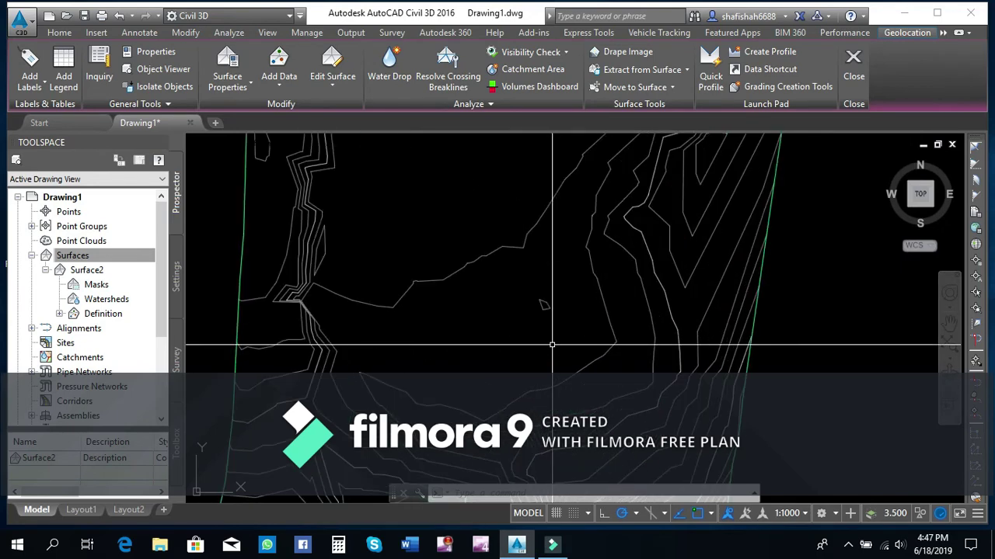
scroll(551, 344, down, 2)
scroll(552, 346, down, 3)
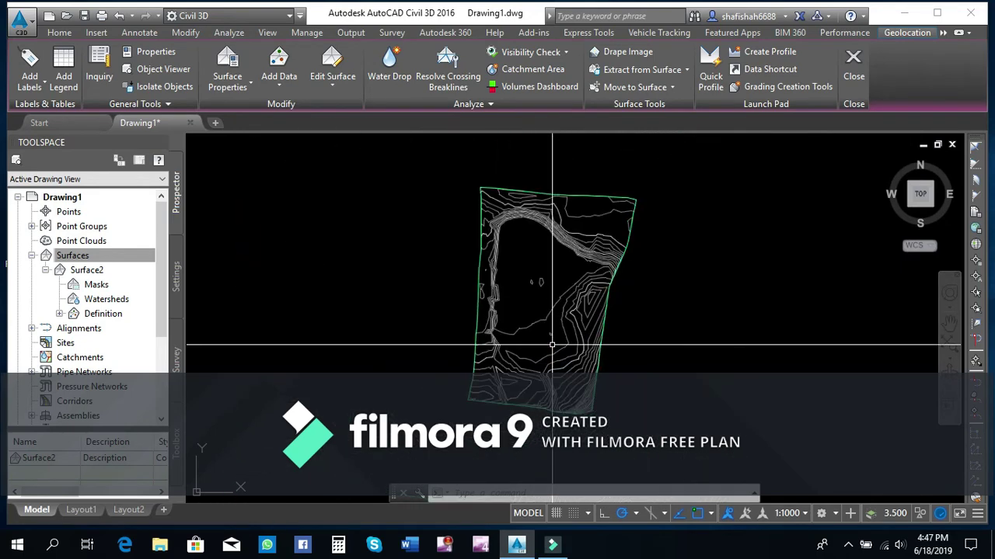
scroll(537, 381, up, 5)
scroll(537, 381, down, 1)
scroll(537, 381, down, 1)
scroll(537, 380, down, 1)
scroll(537, 381, down, 1)
scroll(537, 381, down, 1)
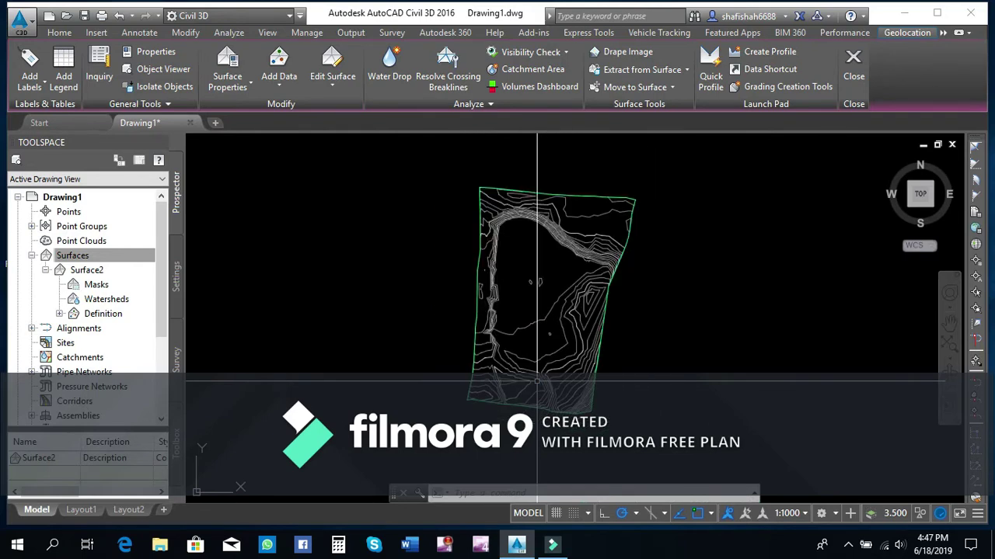
scroll(617, 182, up, 3)
scroll(606, 194, up, 2)
scroll(597, 203, down, 3)
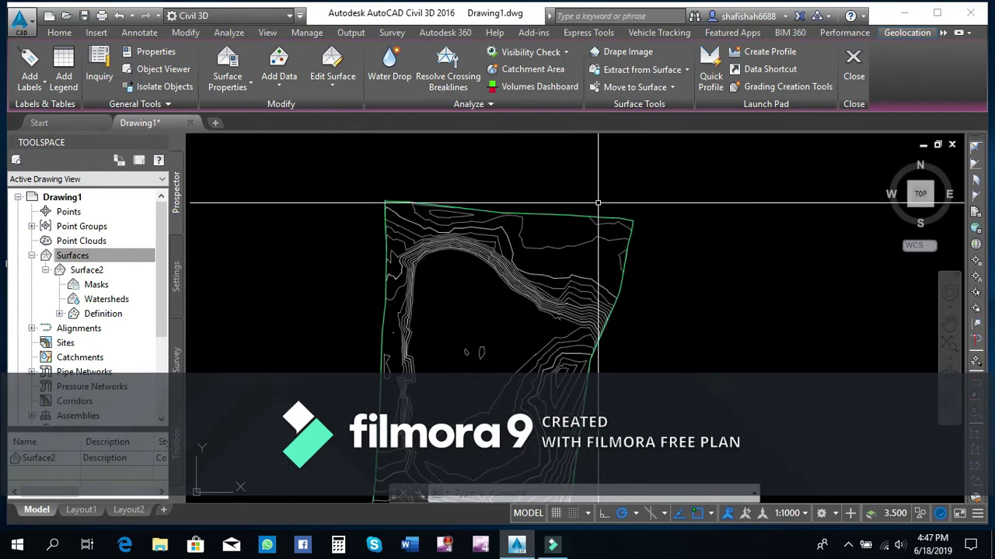
scroll(598, 217, up, 4)
scroll(583, 256, down, 1)
scroll(583, 268, down, 1)
scroll(595, 267, down, 3)
scroll(595, 267, up, 1)
scroll(592, 369, up, 2)
scroll(592, 369, down, 3)
scroll(575, 389, down, 1)
scroll(559, 393, up, 4)
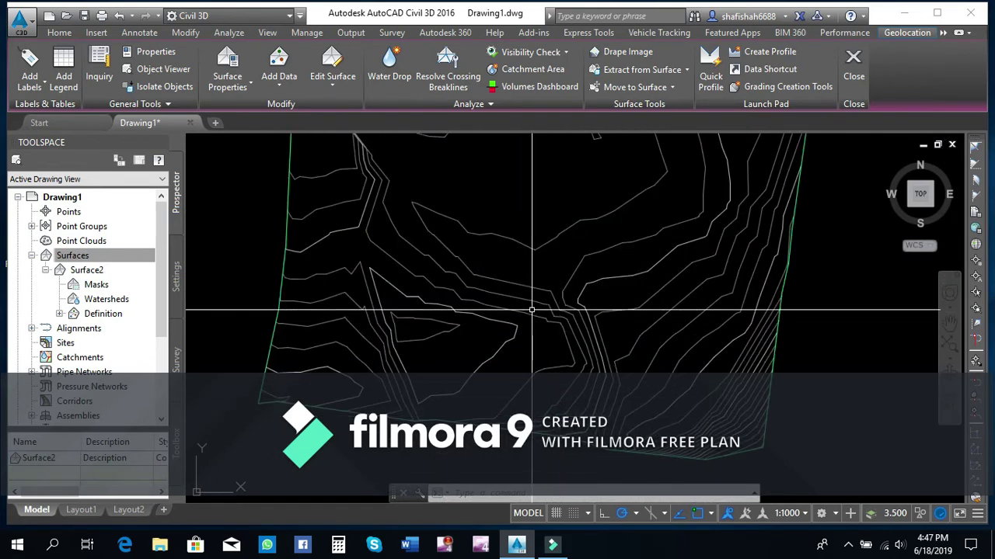
scroll(531, 310, up, 1)
scroll(532, 310, down, 3)
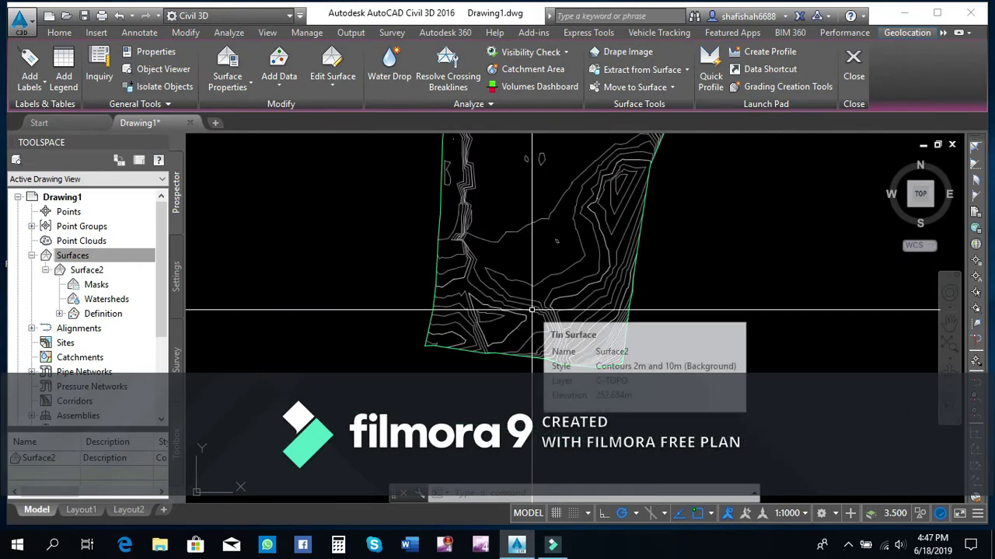
scroll(532, 310, up, 4)
scroll(567, 308, down, 2)
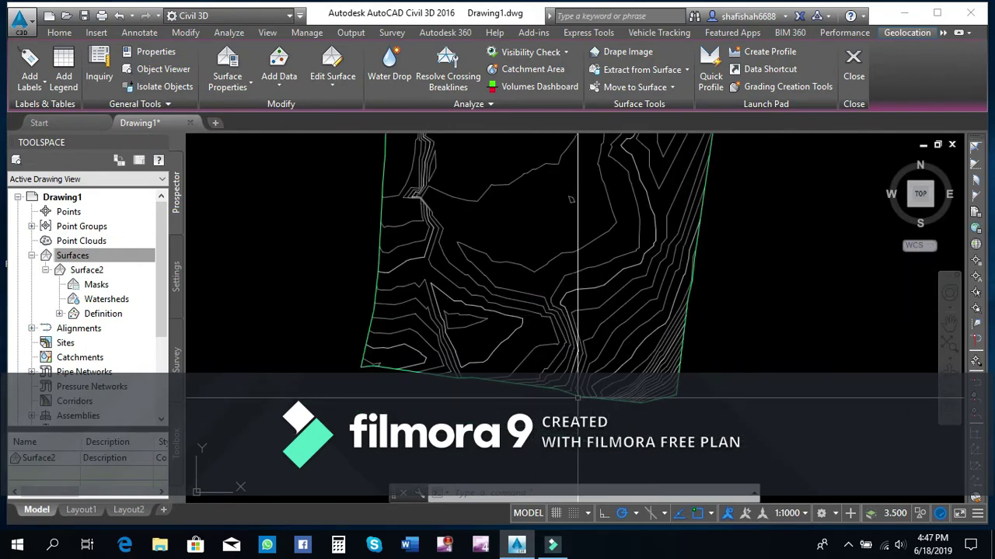
scroll(555, 299, up, 2)
scroll(555, 299, up, 2)
scroll(555, 299, down, 1)
scroll(577, 342, down, 2)
scroll(577, 343, up, 2)
scroll(576, 342, down, 3)
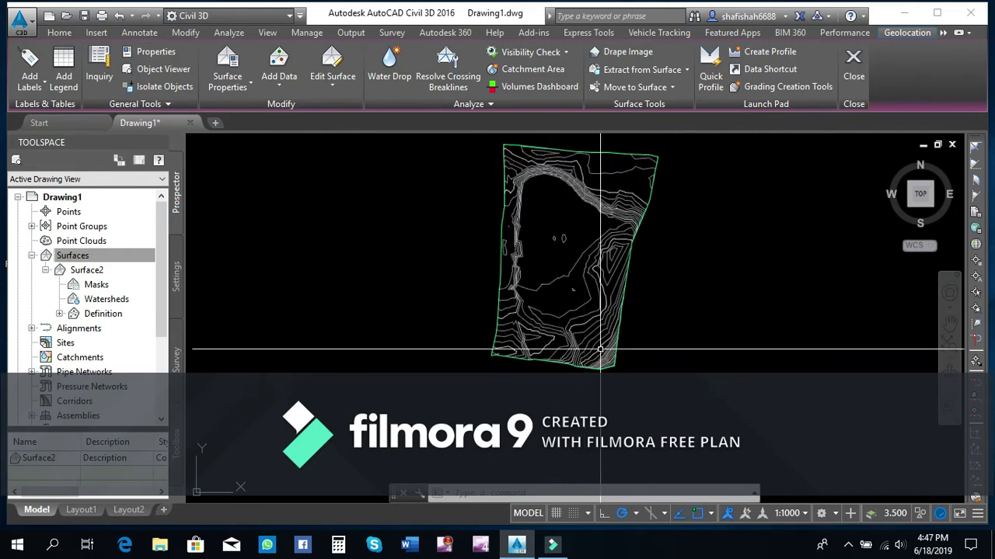
scroll(578, 333, up, 2)
scroll(458, 291, up, 1)
scroll(469, 290, up, 1)
scroll(469, 290, down, 1)
scroll(477, 304, down, 1)
scroll(550, 303, up, 3)
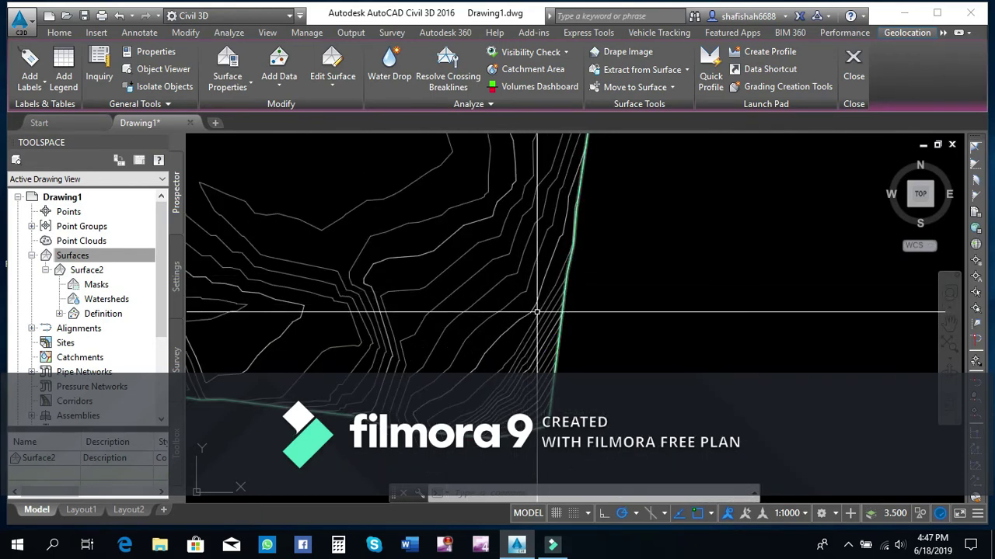
scroll(594, 349, down, 2)
scroll(589, 355, down, 2)
scroll(567, 355, up, 1)
scroll(566, 356, down, 1)
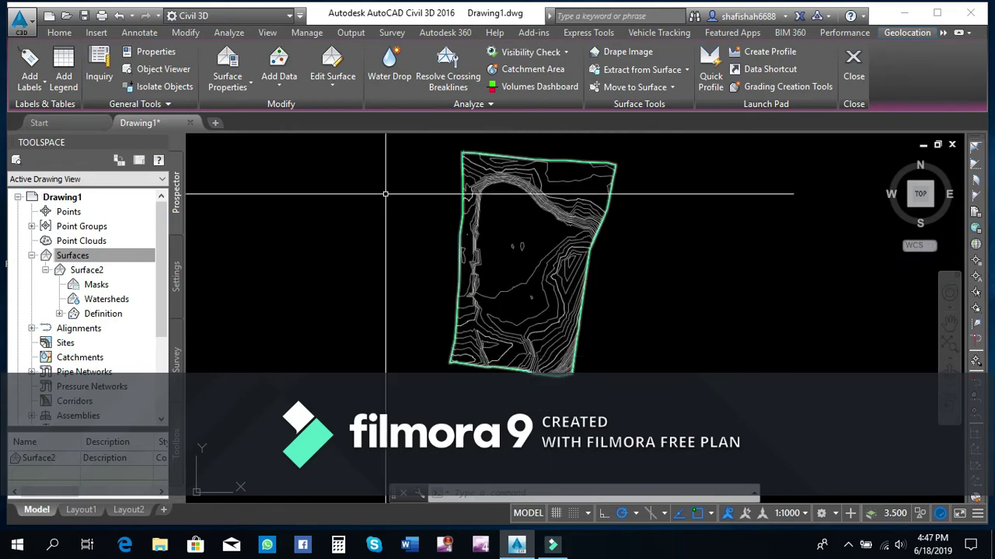
Start the Contour - Multiple at Interval labeling from Annotate > Add Labels > Surface
click(136, 32)
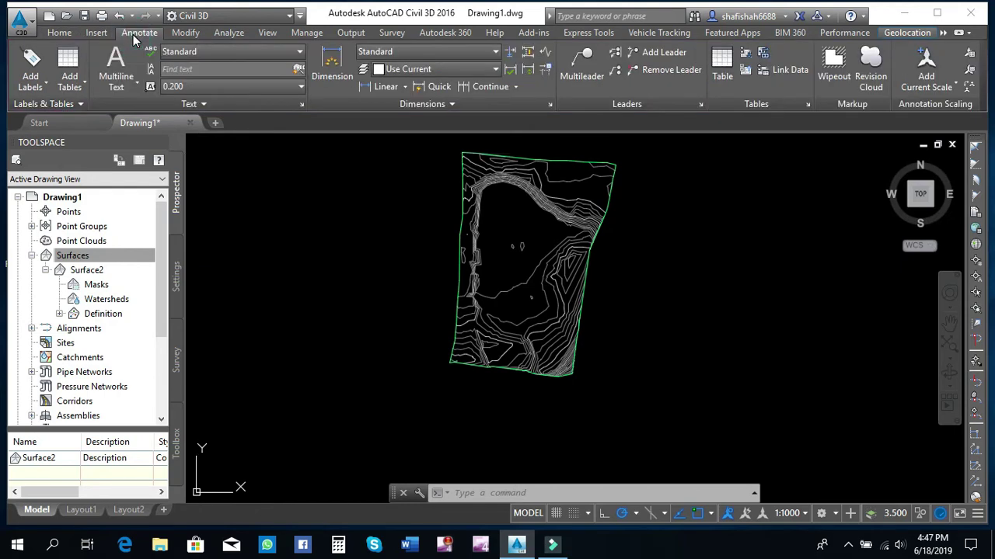
click(67, 35)
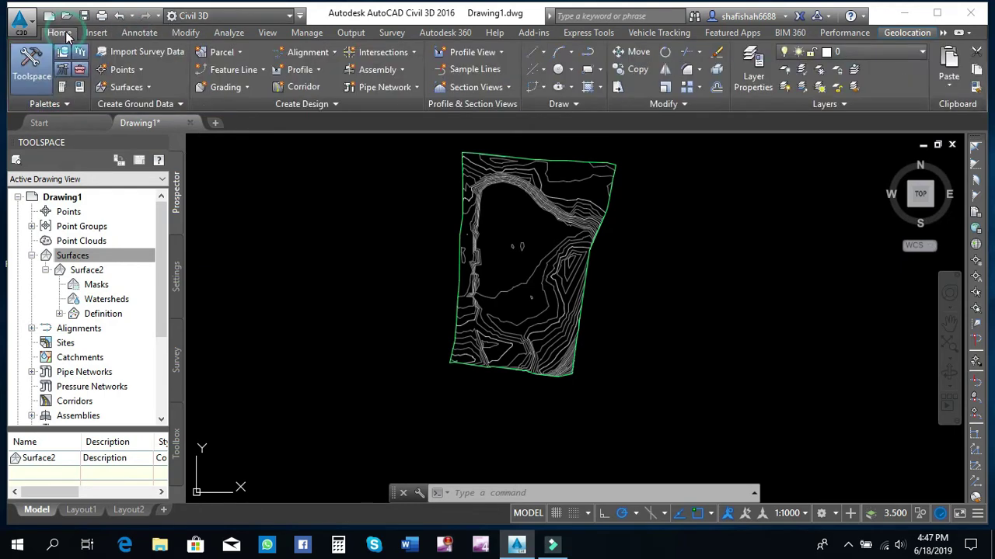
click(139, 33)
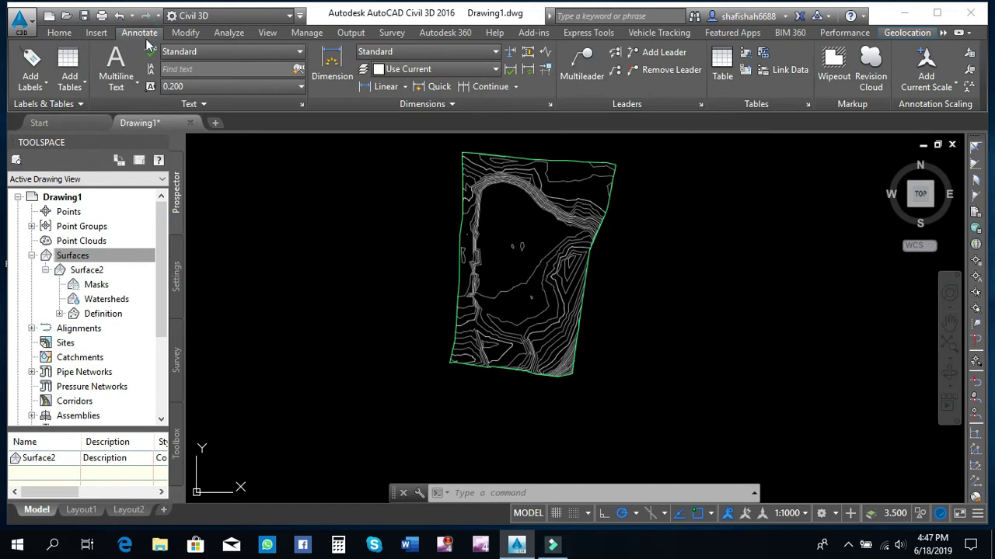
click(47, 86)
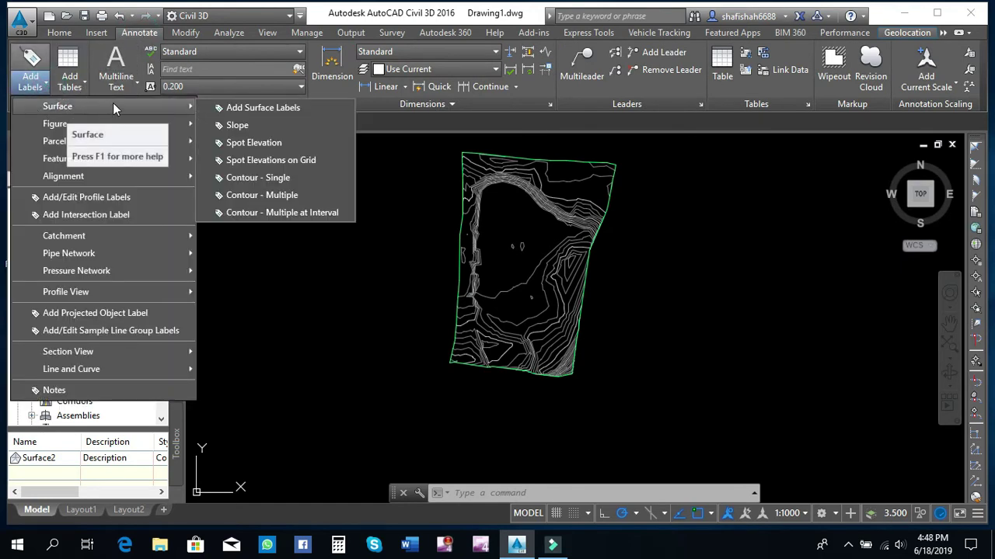
mouse_move(101, 106)
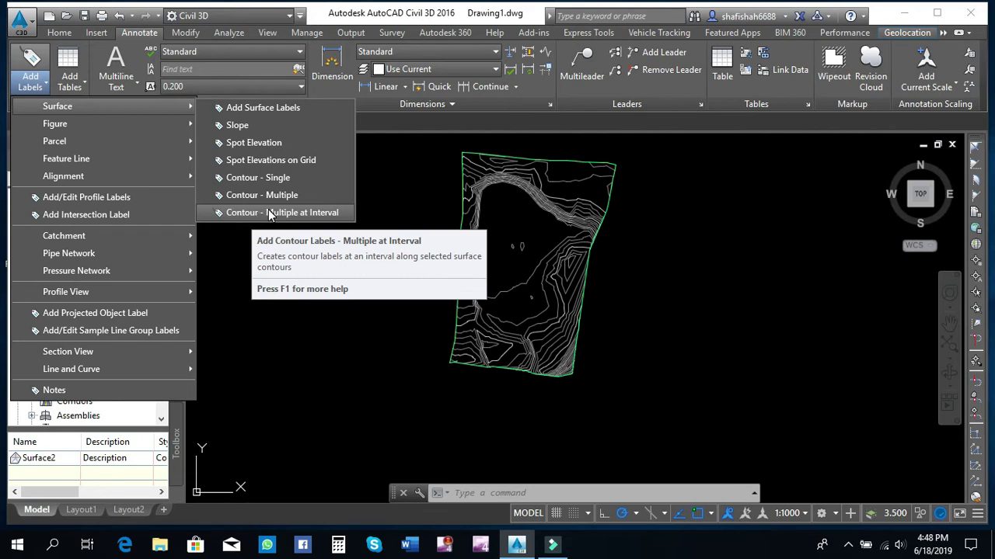
click(268, 212)
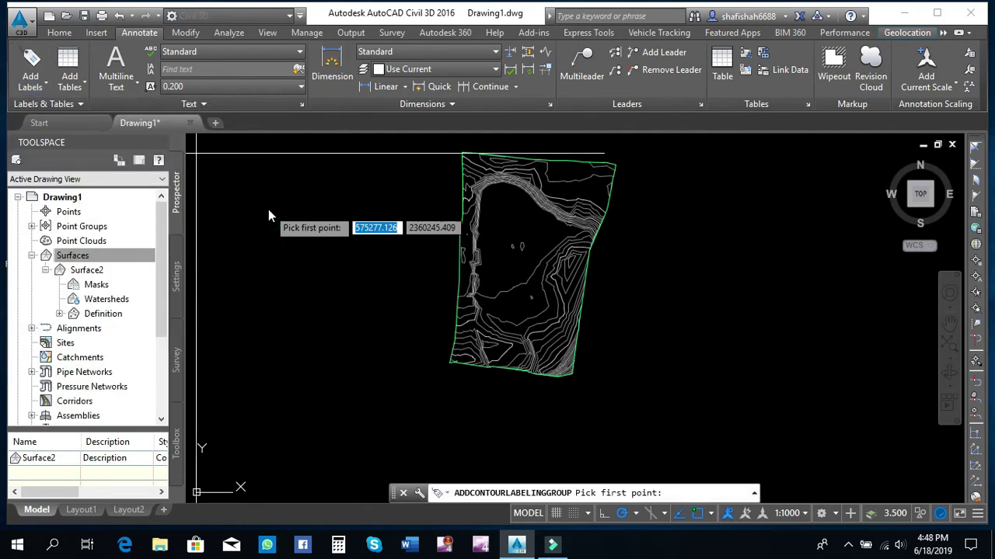
Label contours along a line from the surface's lower-left to upper-right corner at 100 intervals
scroll(413, 322, up, 1)
scroll(467, 389, up, 1)
scroll(466, 322, up, 2)
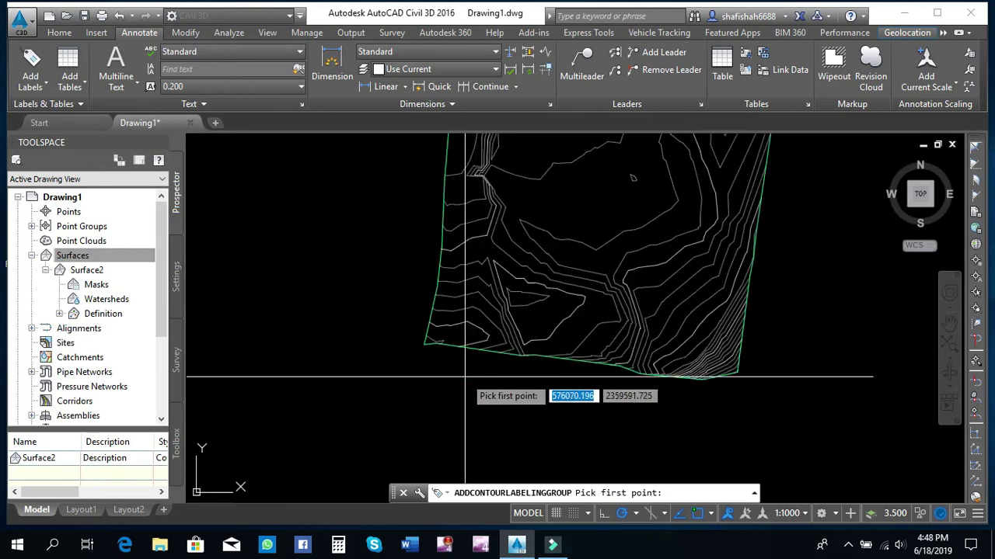
scroll(440, 361, up, 1)
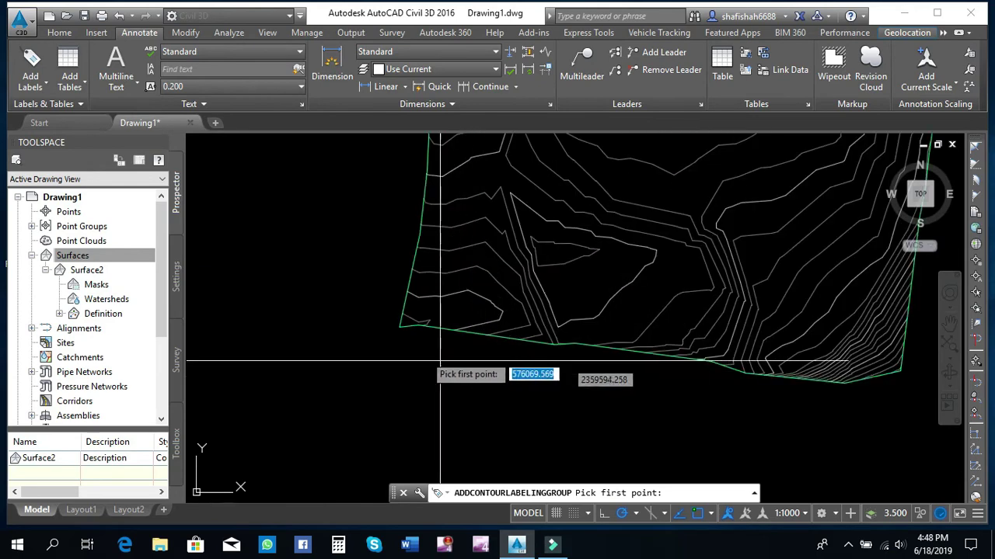
click(398, 327)
scroll(399, 334, down, 3)
scroll(399, 350, down, 2)
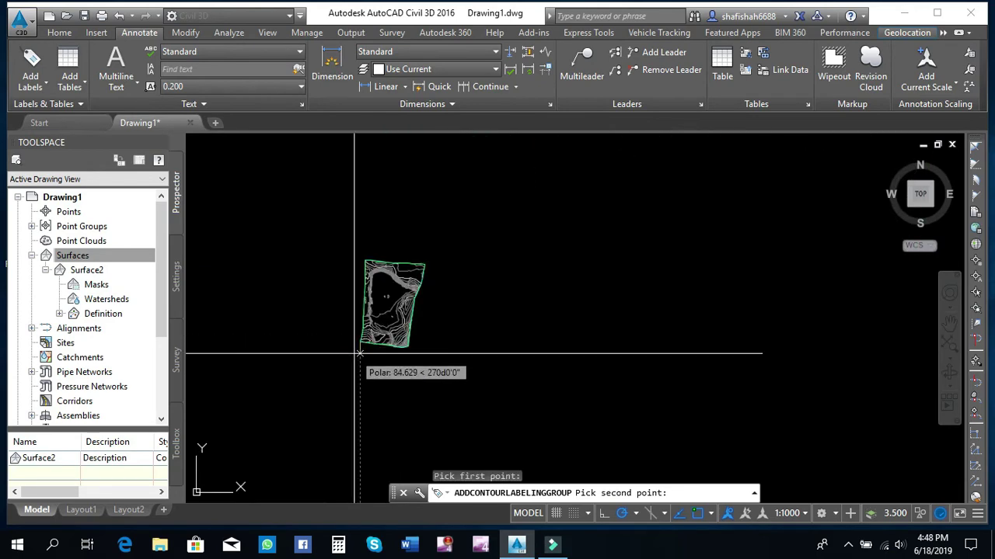
scroll(403, 280, up, 2)
scroll(407, 262, up, 2)
scroll(488, 262, up, 1)
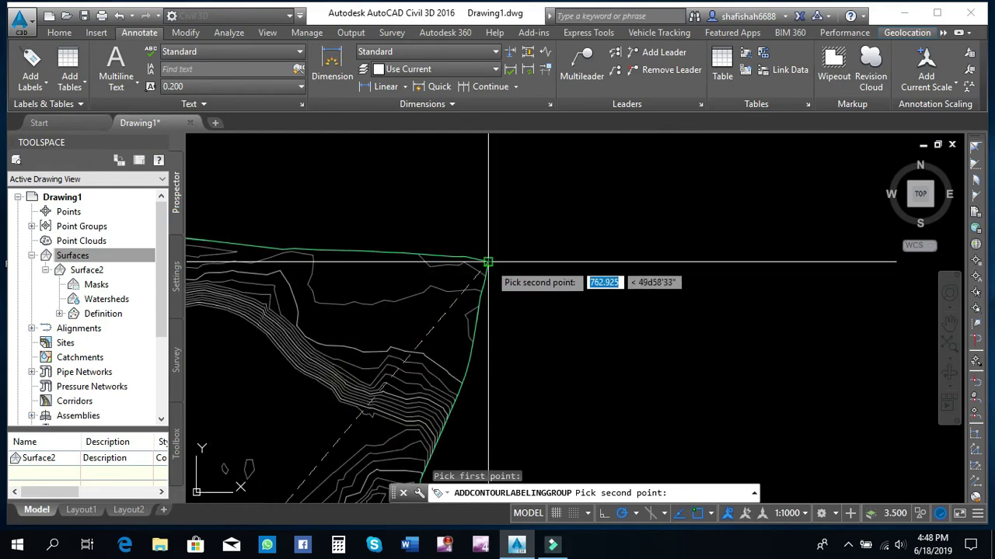
click(488, 262)
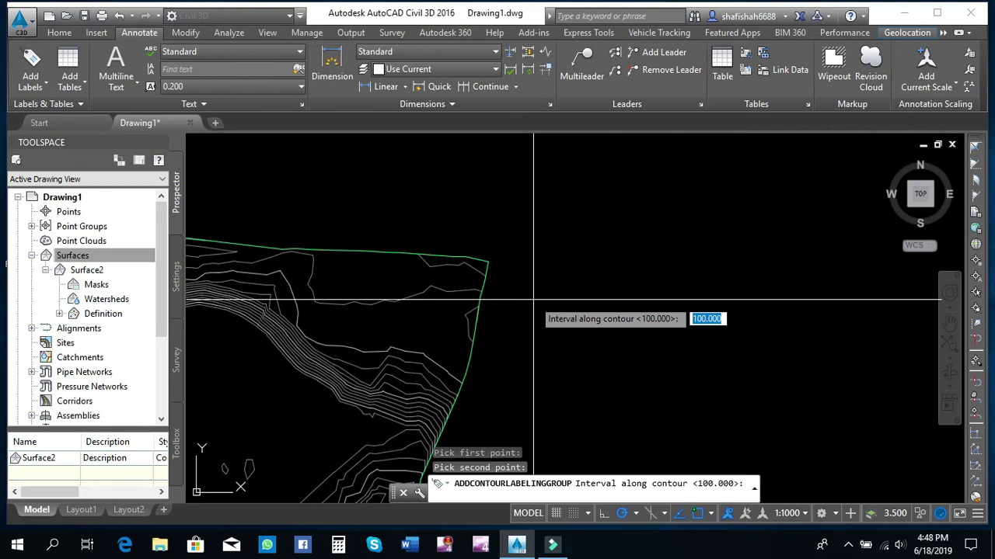
key(Return)
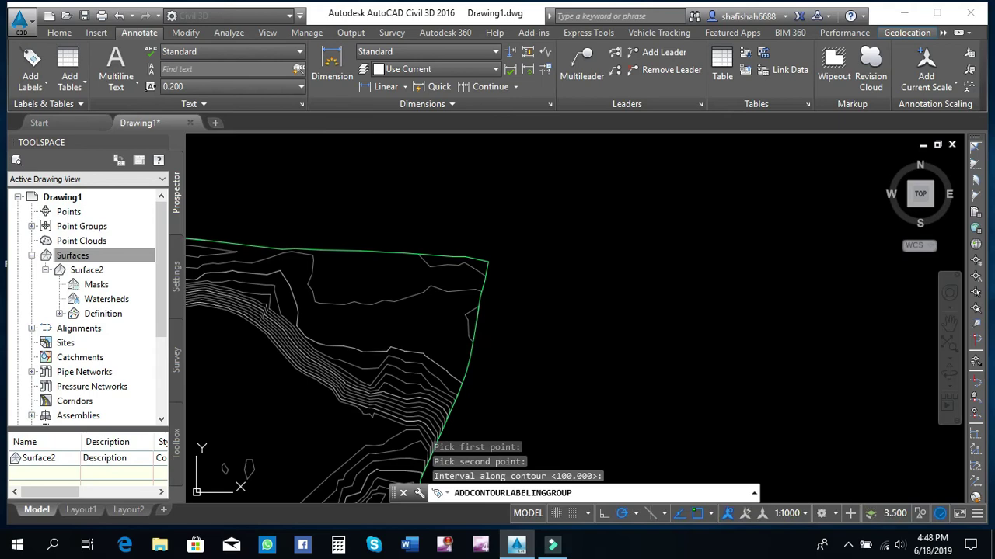
scroll(544, 237, down, 3)
scroll(533, 342, up, 2)
scroll(535, 342, up, 3)
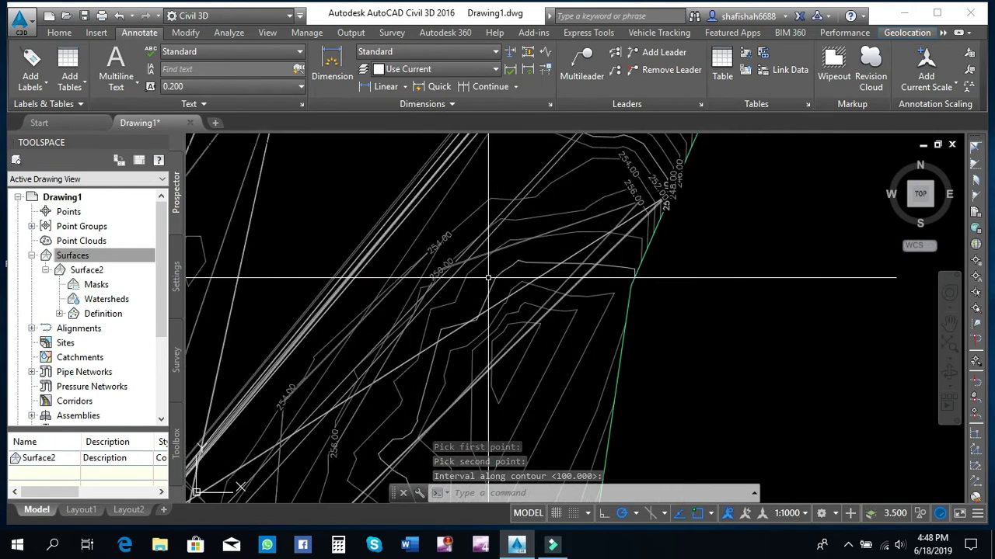
scroll(488, 278, up, 2)
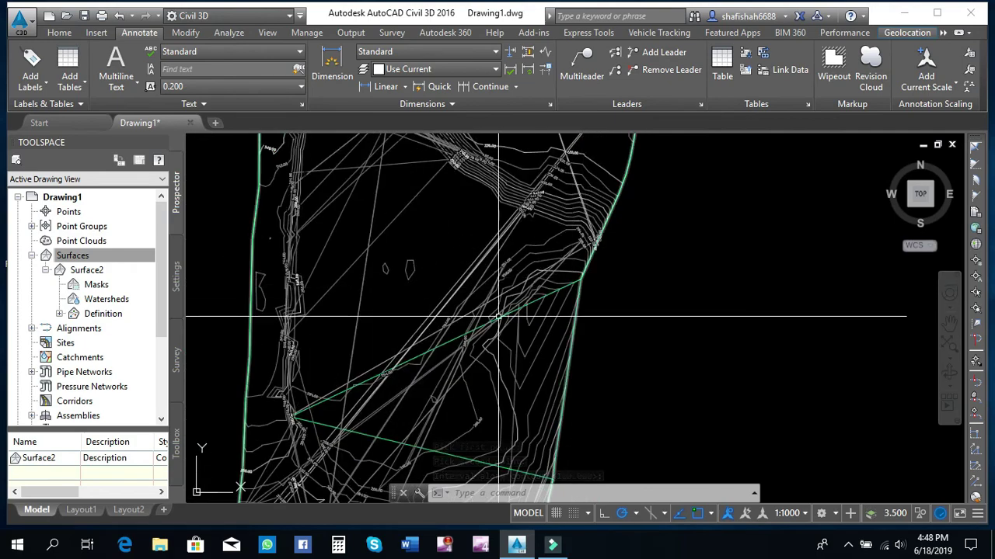
scroll(445, 329, up, 2)
scroll(445, 329, up, 2)
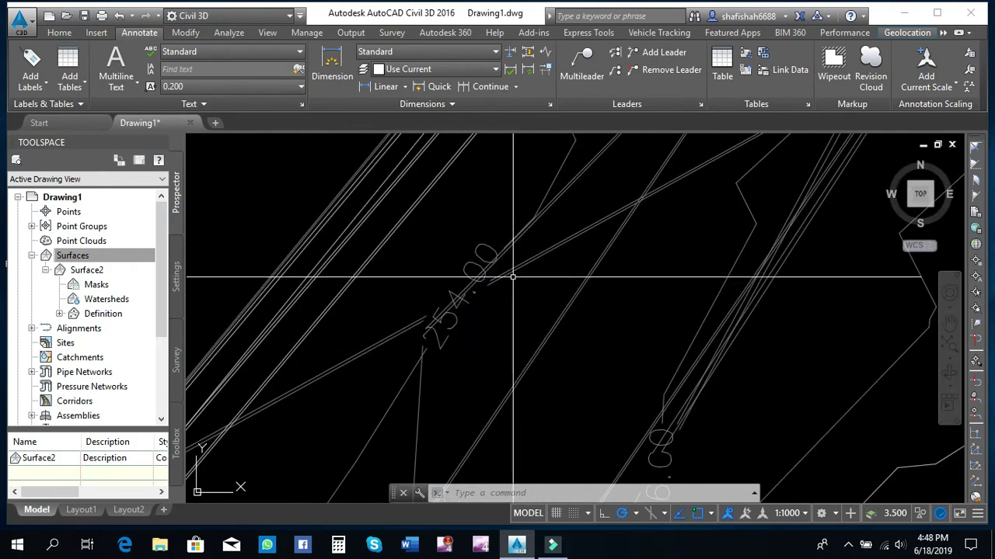
scroll(475, 295, down, 2)
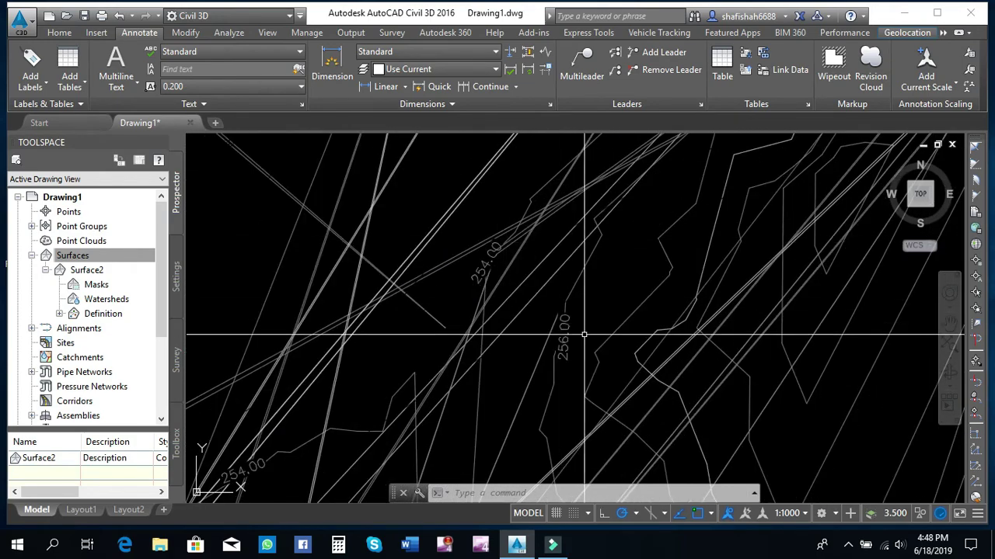
scroll(556, 382, up, 2)
scroll(556, 257, down, 2)
scroll(557, 251, down, 3)
scroll(536, 287, down, 3)
scroll(510, 323, down, 1)
scroll(510, 323, up, 5)
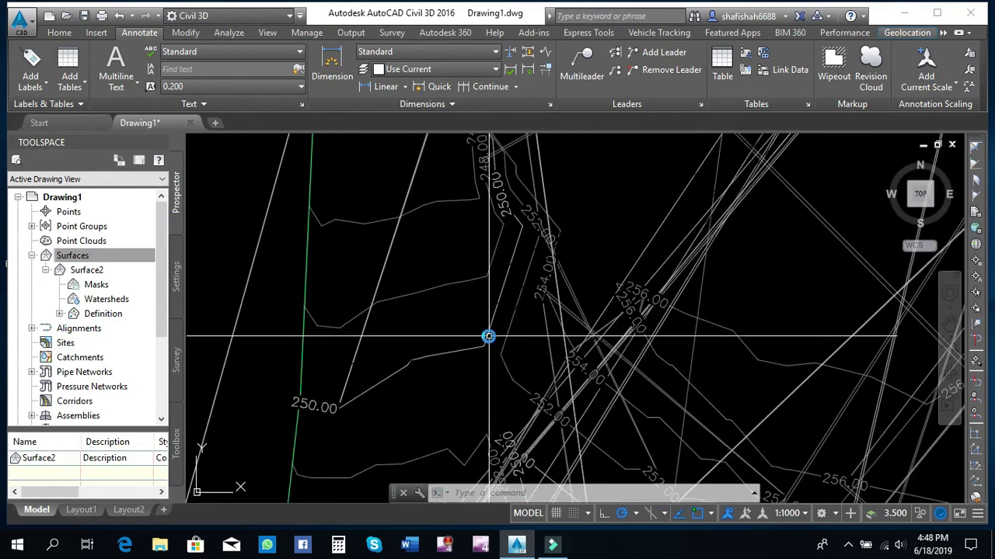
scroll(513, 326, up, 1)
scroll(586, 233, down, 1)
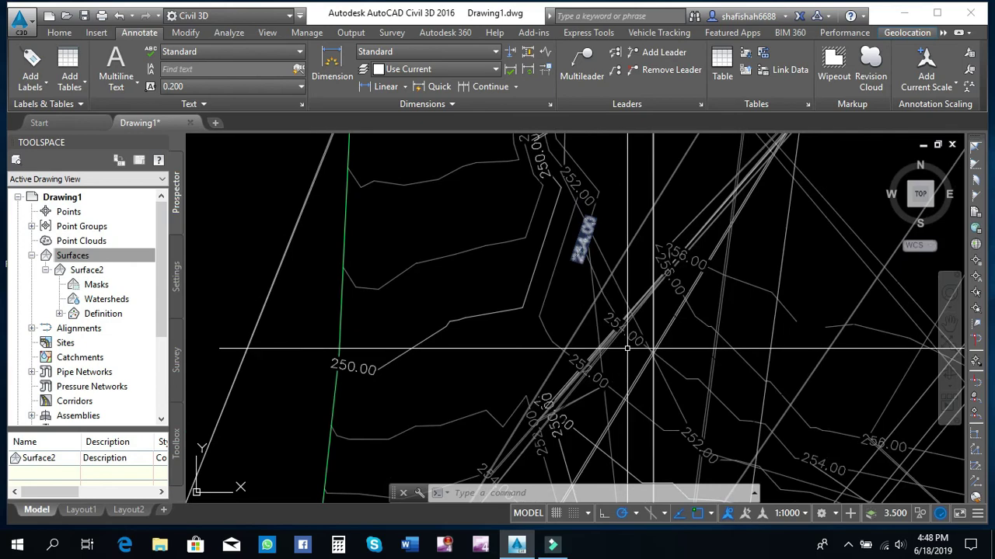
scroll(625, 348, up, 1)
scroll(630, 338, up, 1)
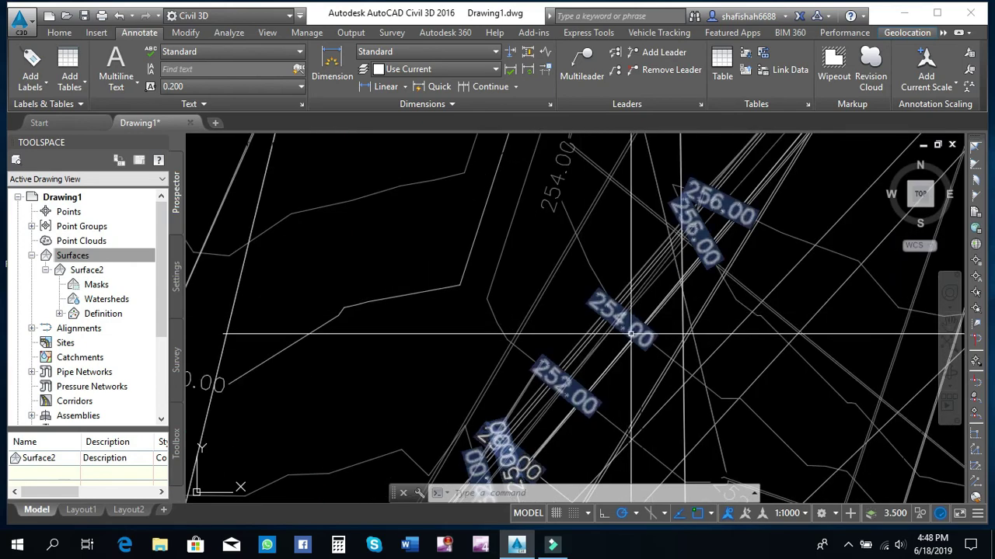
scroll(574, 286, down, 1)
scroll(577, 326, up, 2)
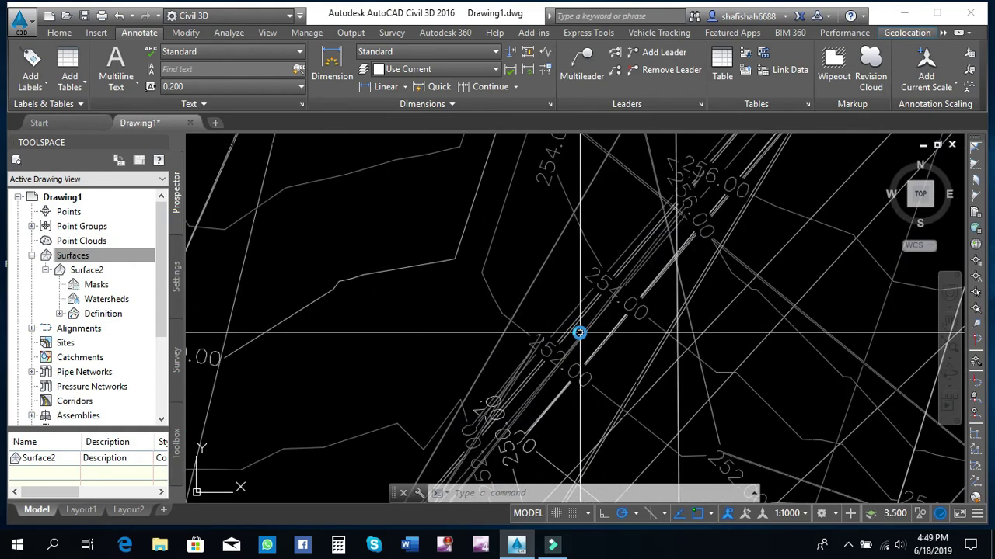
scroll(579, 333, up, 1)
scroll(579, 365, up, 1)
scroll(536, 389, down, 1)
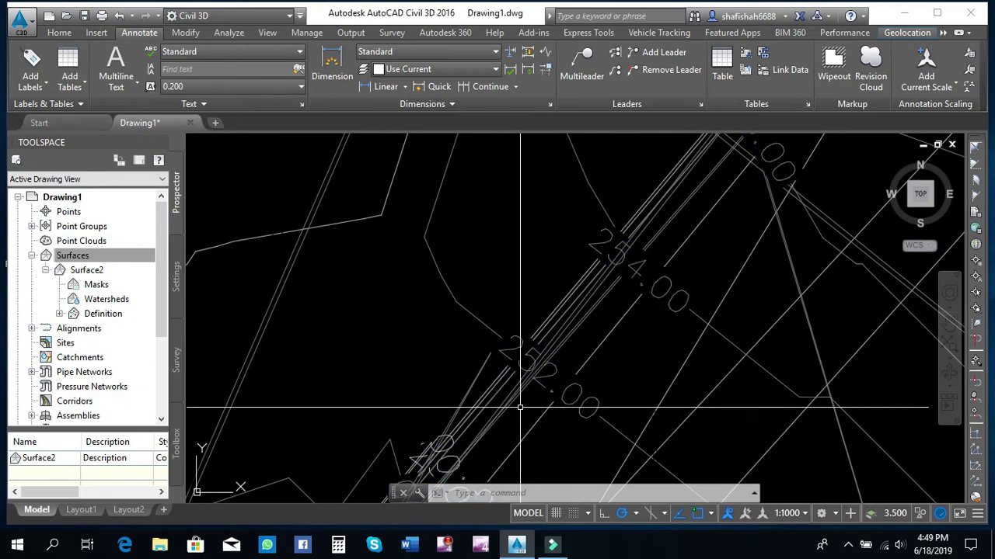
scroll(533, 313, down, 1)
scroll(535, 314, down, 2)
scroll(535, 313, down, 1)
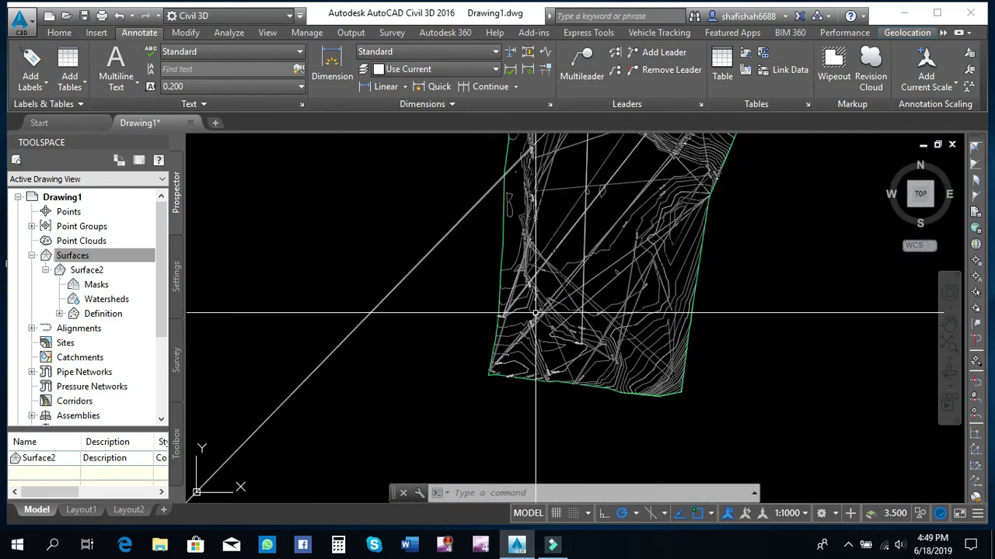
scroll(645, 378, up, 1)
scroll(657, 371, up, 3)
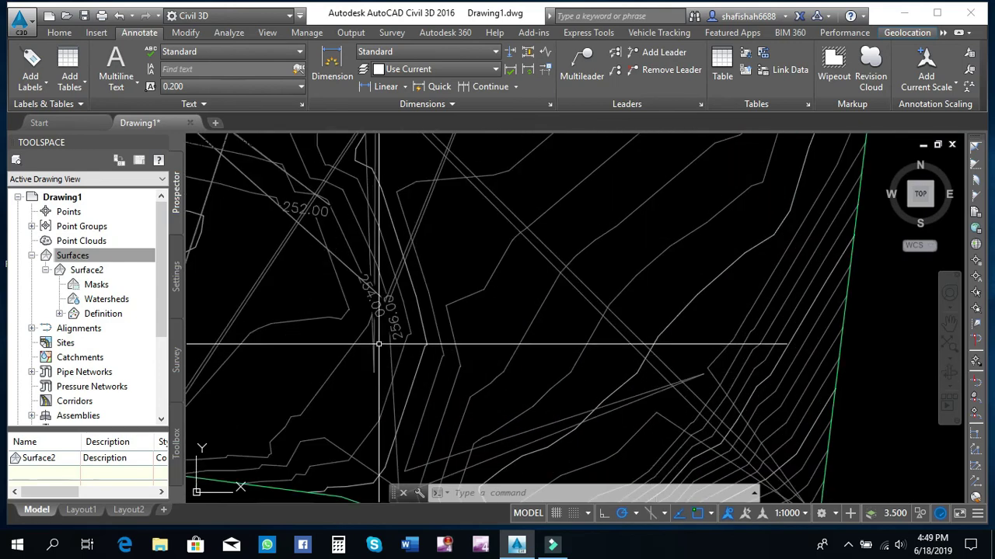
scroll(383, 335, up, 2)
scroll(496, 297, down, 2)
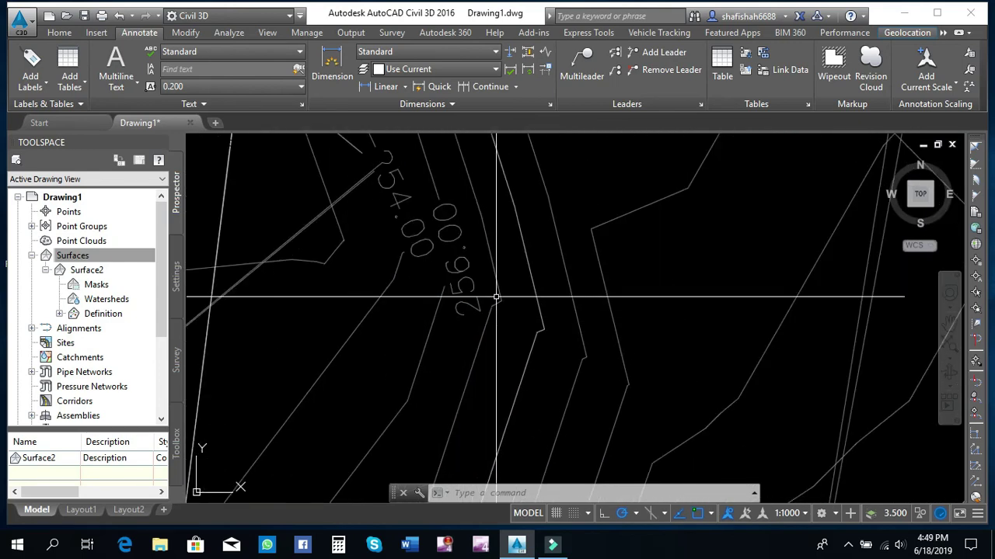
scroll(489, 275, down, 1)
scroll(529, 311, down, 1)
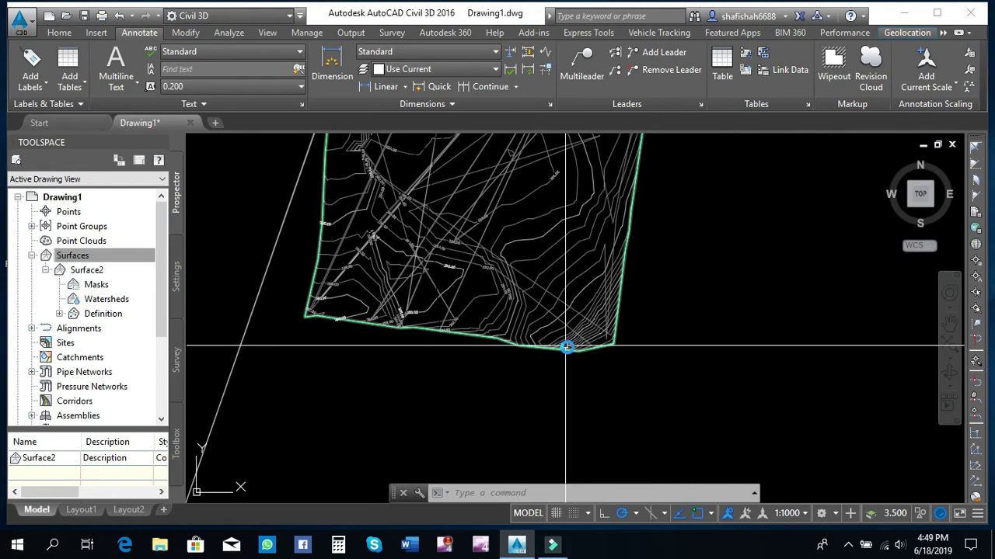
scroll(567, 350, down, 1)
scroll(525, 273, down, 1)
scroll(536, 257, down, 1)
scroll(528, 231, up, 3)
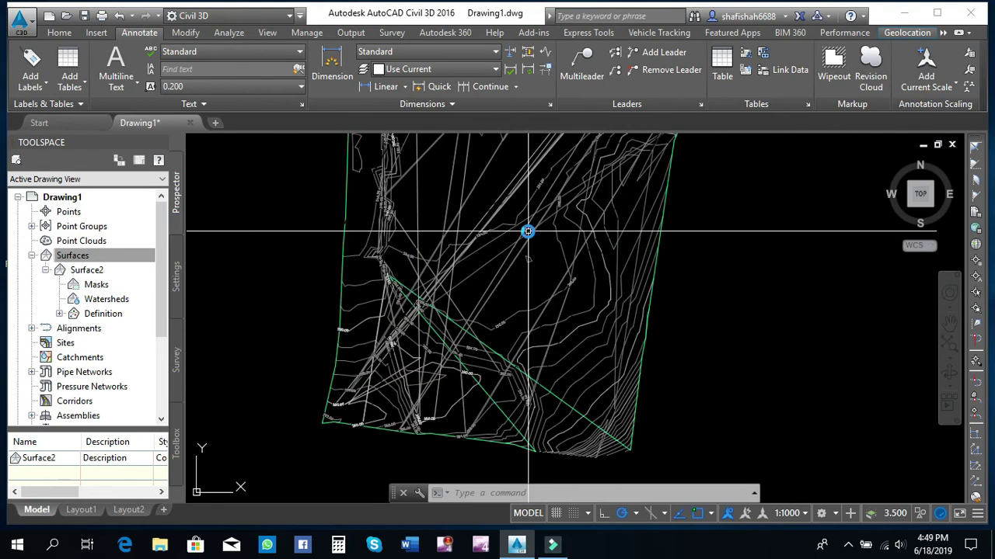
scroll(526, 226, up, 2)
scroll(594, 289, up, 1)
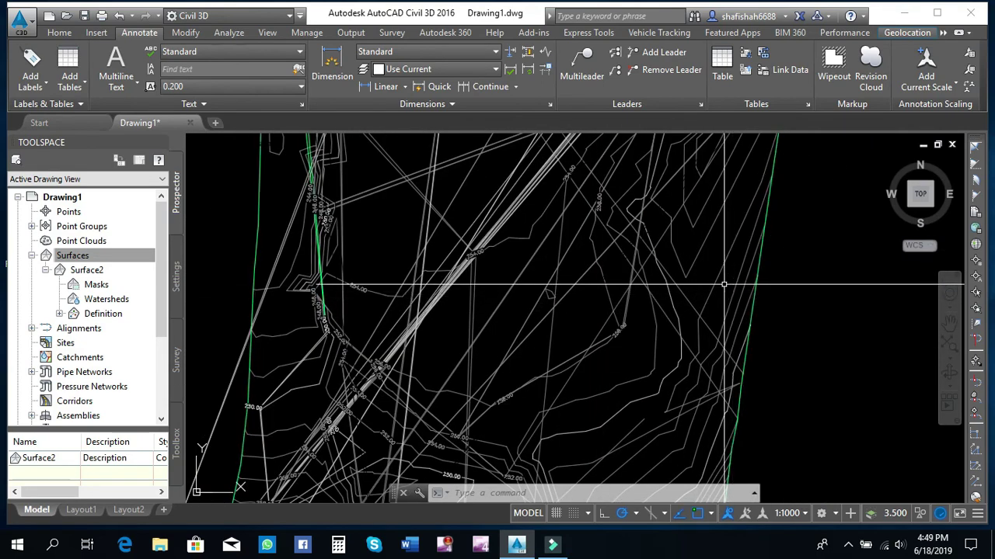
scroll(602, 280, down, 2)
scroll(646, 345, up, 3)
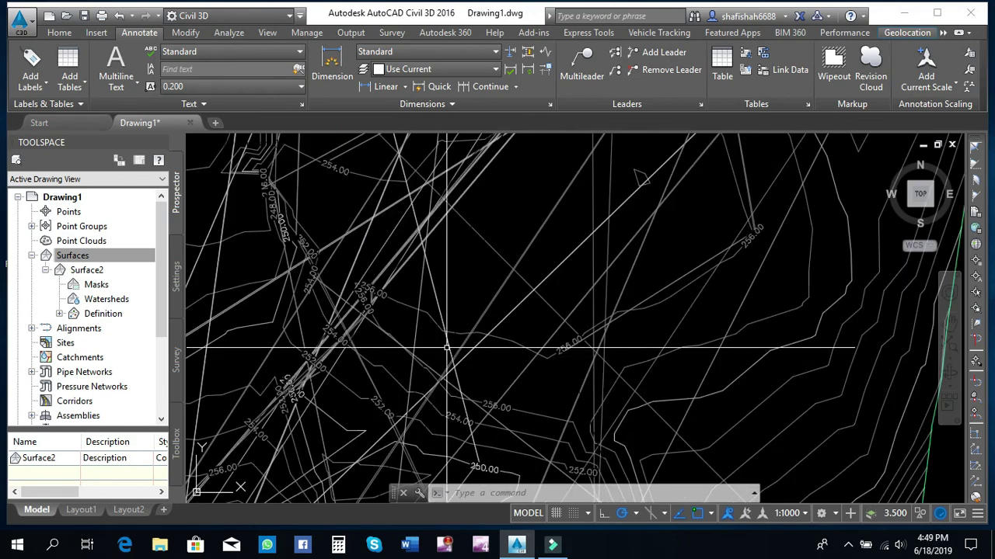
scroll(463, 336, up, 1)
scroll(528, 210, down, 1)
scroll(544, 326, down, 3)
scroll(587, 169, up, 2)
scroll(584, 178, up, 1)
scroll(590, 216, down, 1)
scroll(561, 253, down, 2)
scroll(474, 422, down, 1)
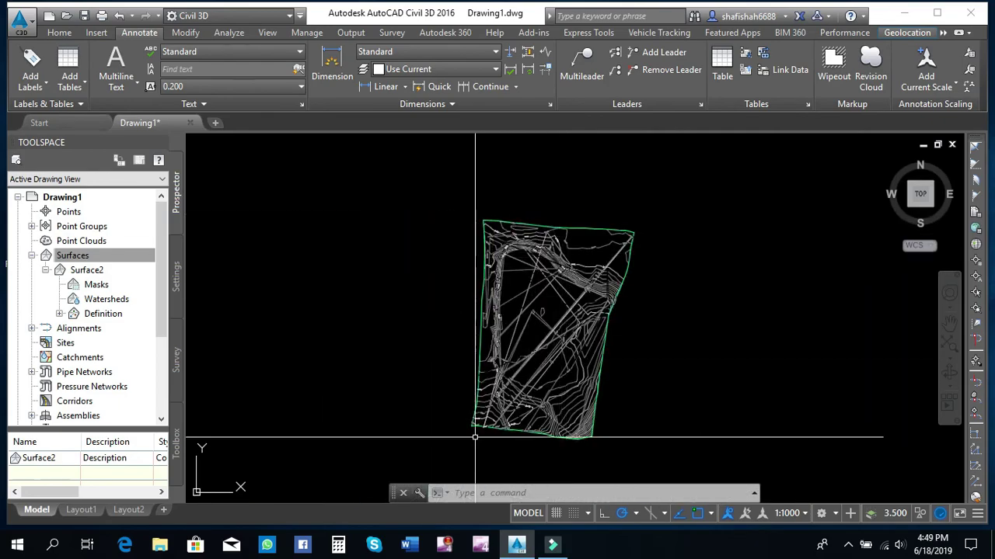
scroll(473, 422, up, 3)
scroll(506, 395, down, 4)
scroll(572, 328, up, 2)
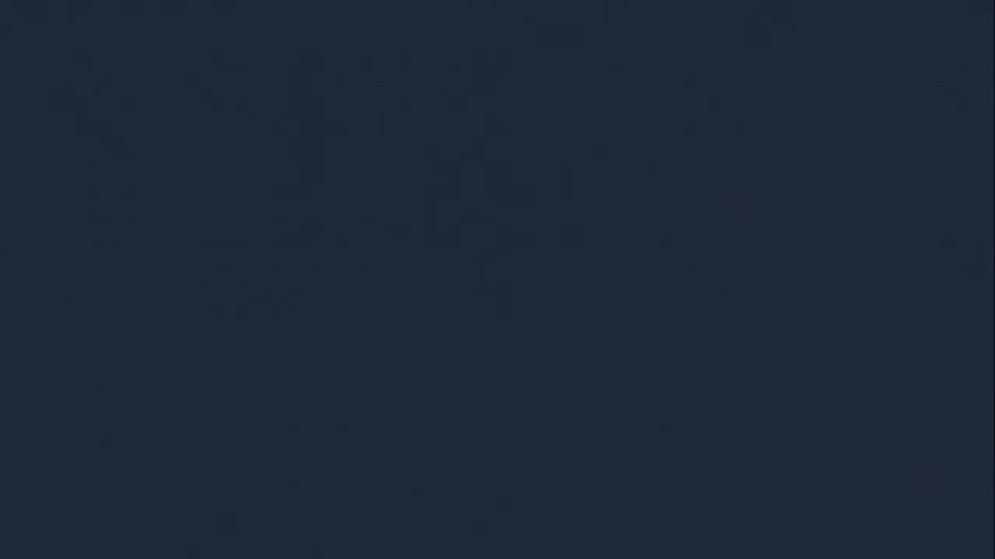